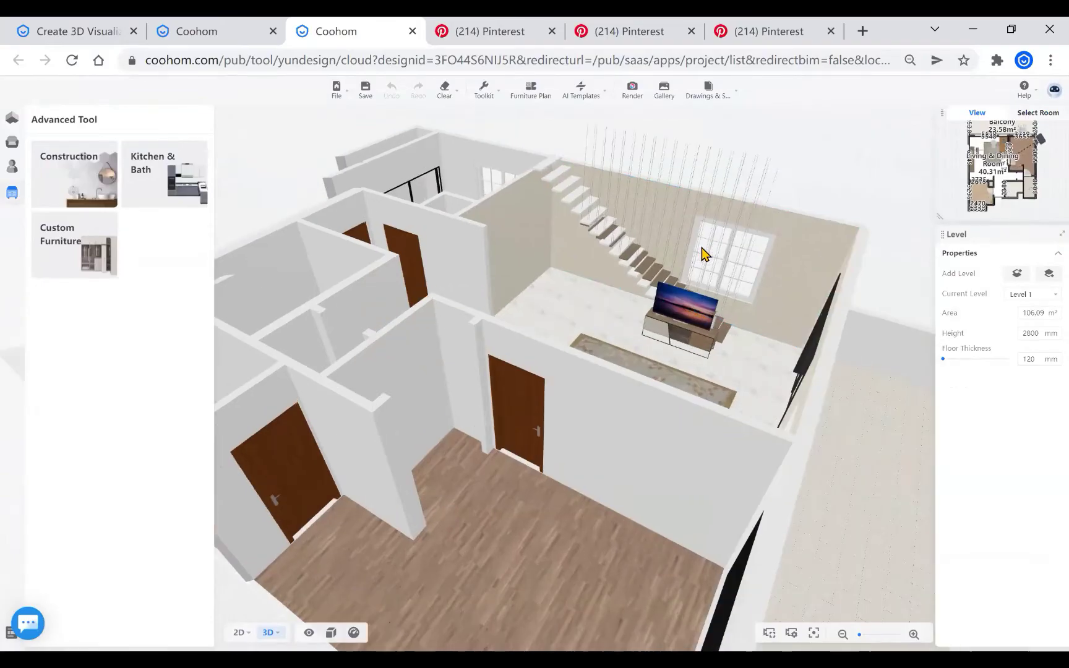
scroll(706, 254, up, 3)
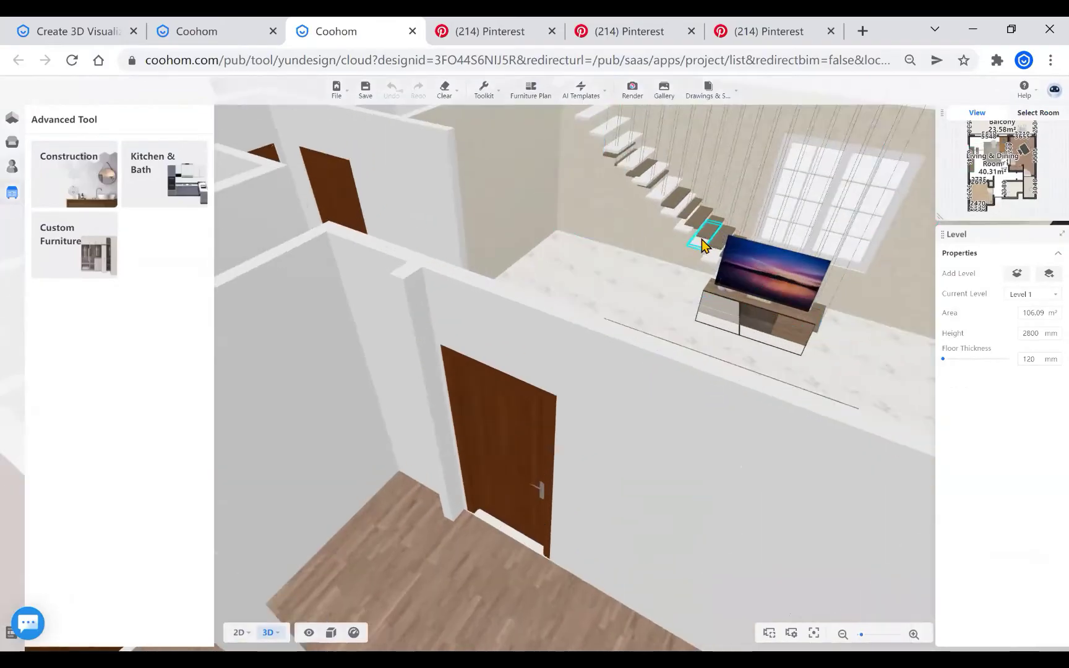
- Inspect the reference staircase and orbit the living room to face the window wall
click(699, 238)
scroll(671, 389, down, 3)
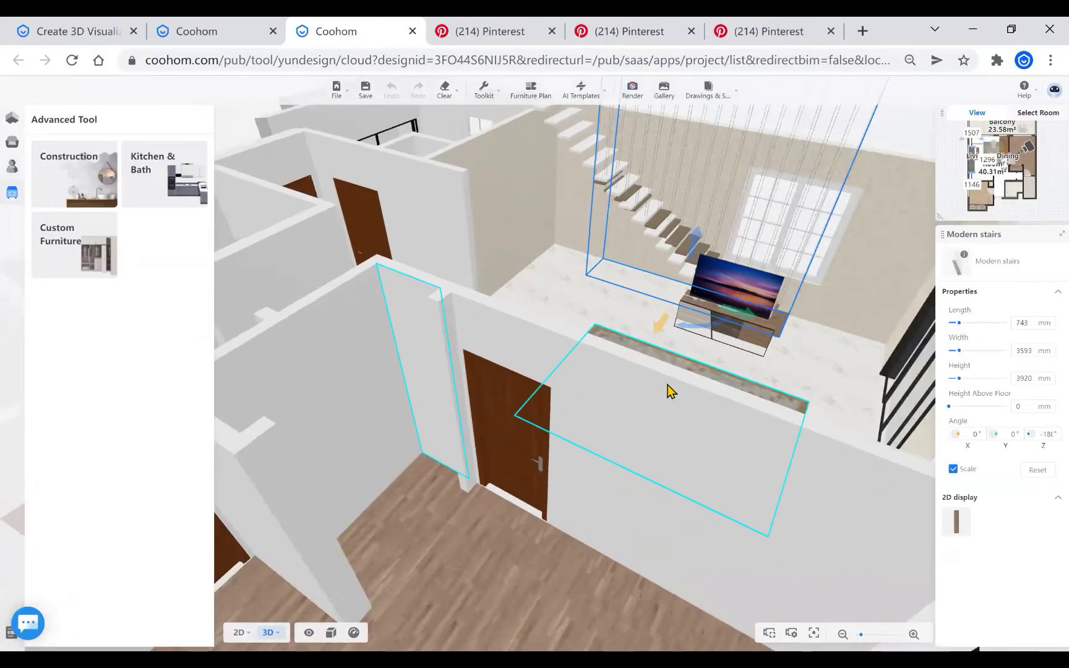
scroll(746, 377, down, 2)
mouse_move(508, 443)
mouse_down()
mouse_move(739, 420)
mouse_move(728, 326)
mouse_move(727, 398)
mouse_up()
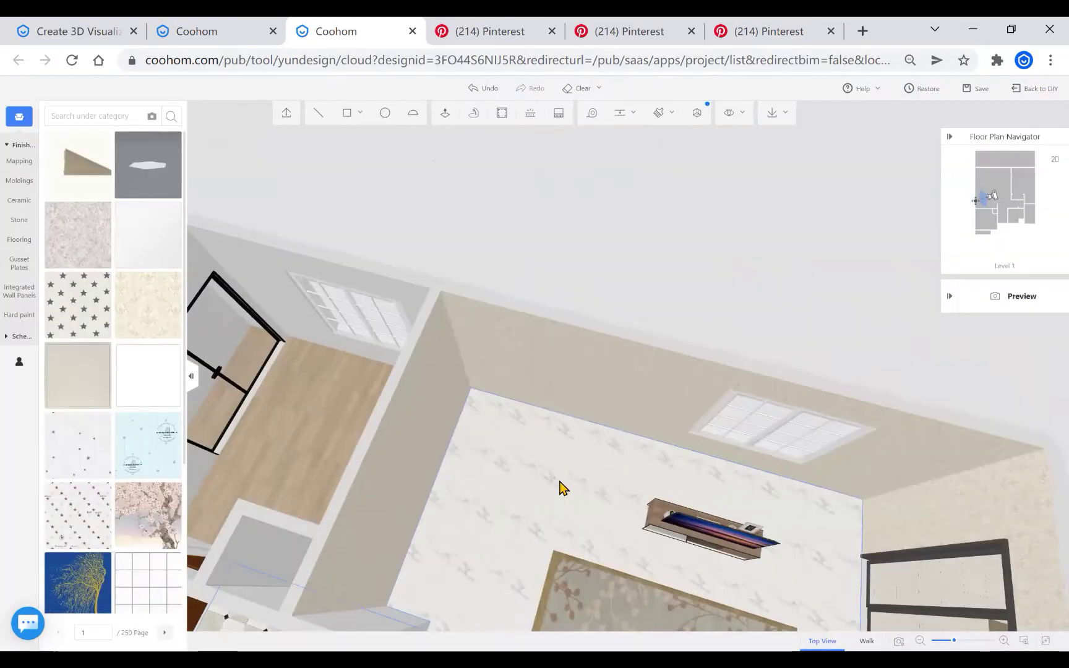
mouse_move(559, 486)
mouse_down()
mouse_move(644, 334)
mouse_move(587, 389)
mouse_move(522, 355)
mouse_up()
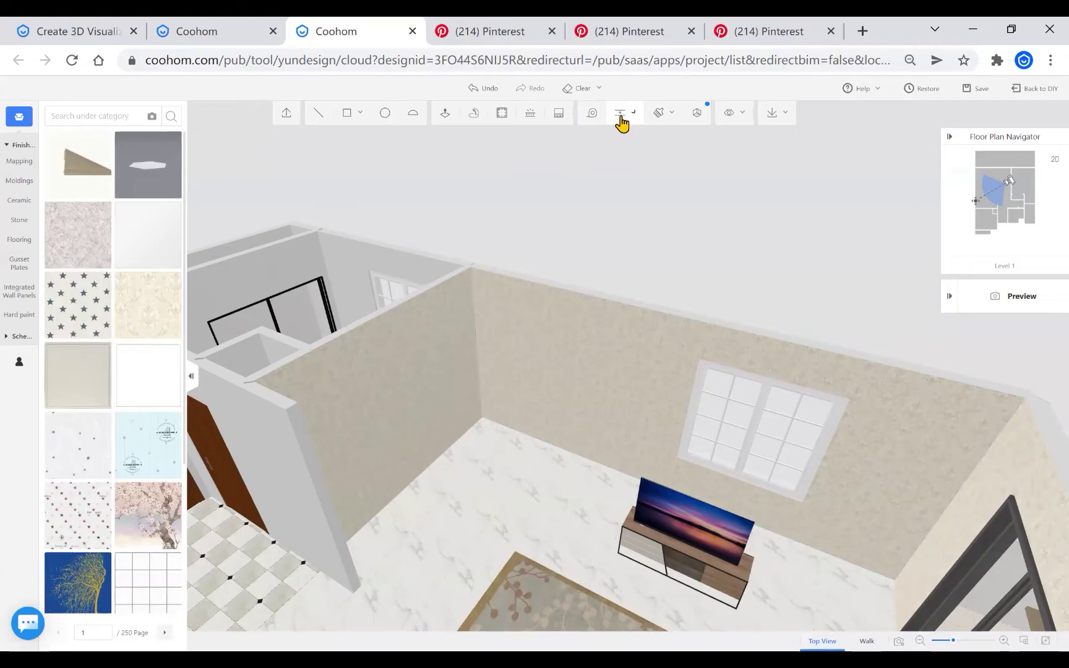
mouse_move(619, 112)
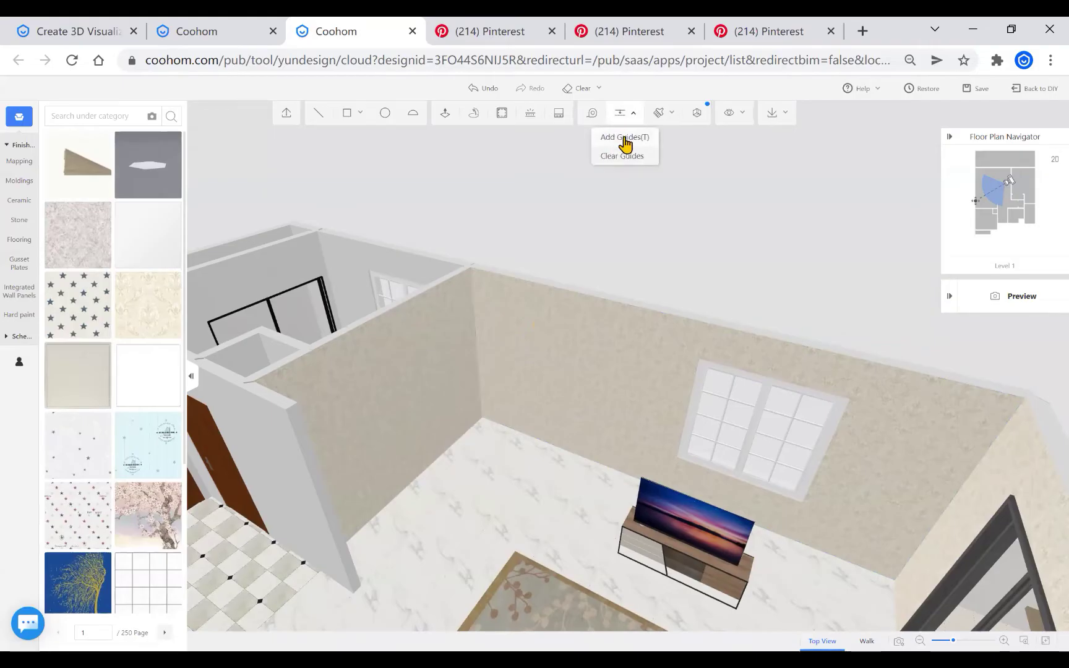
- Add horizontal guides from the wall corner endpoint, spaced 150 apart up the window wall
click(622, 139)
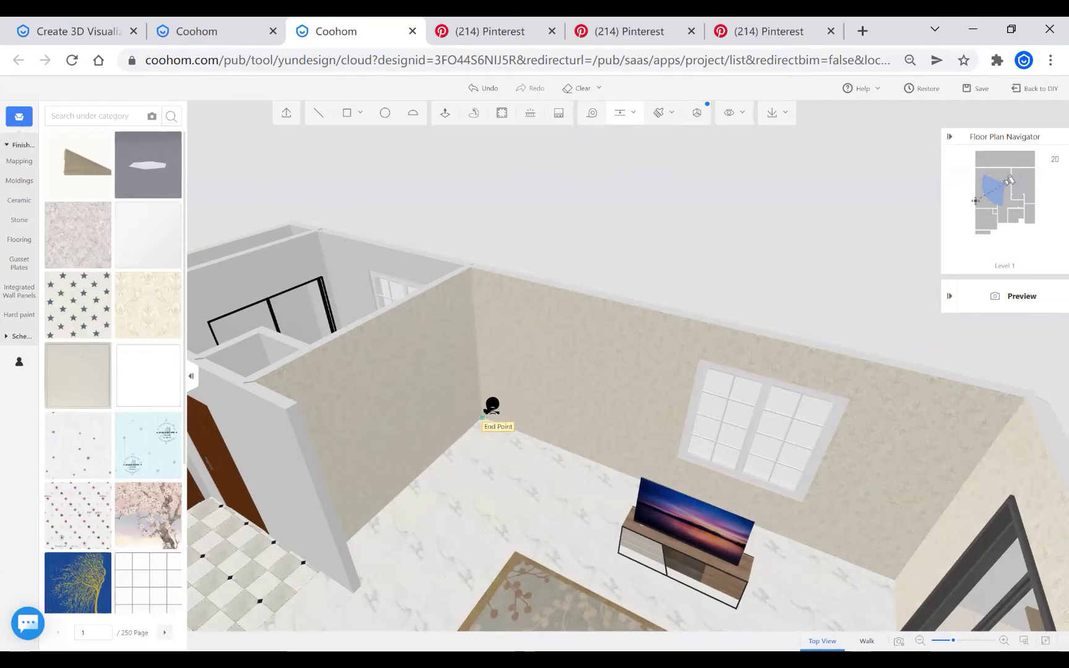
click(482, 417)
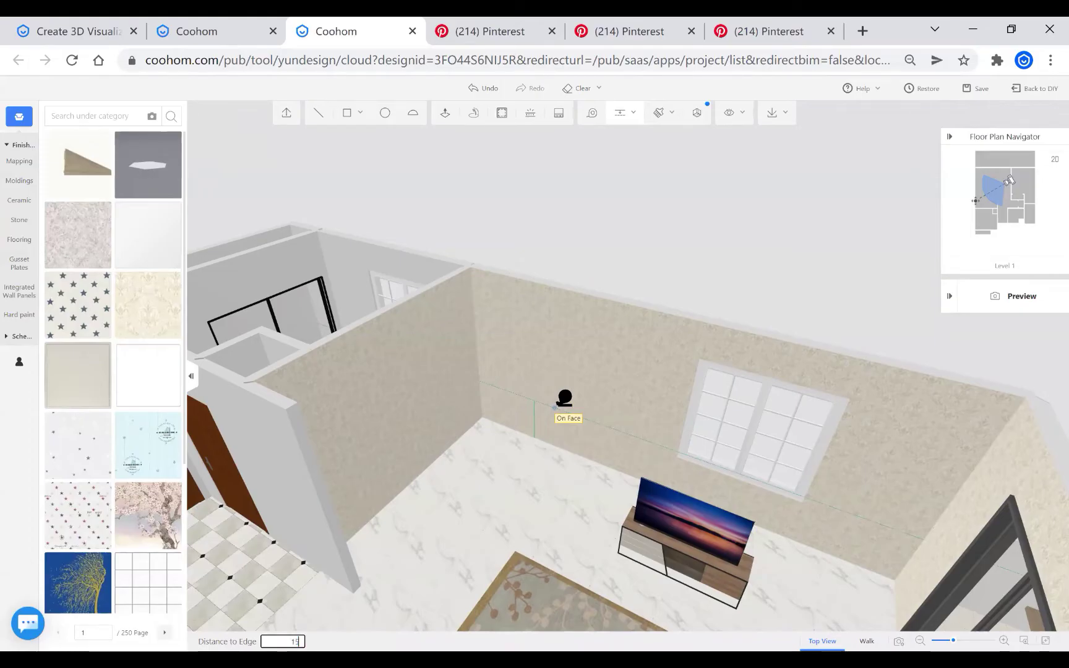
scroll(565, 405, up, 3)
scroll(551, 424, up, 2)
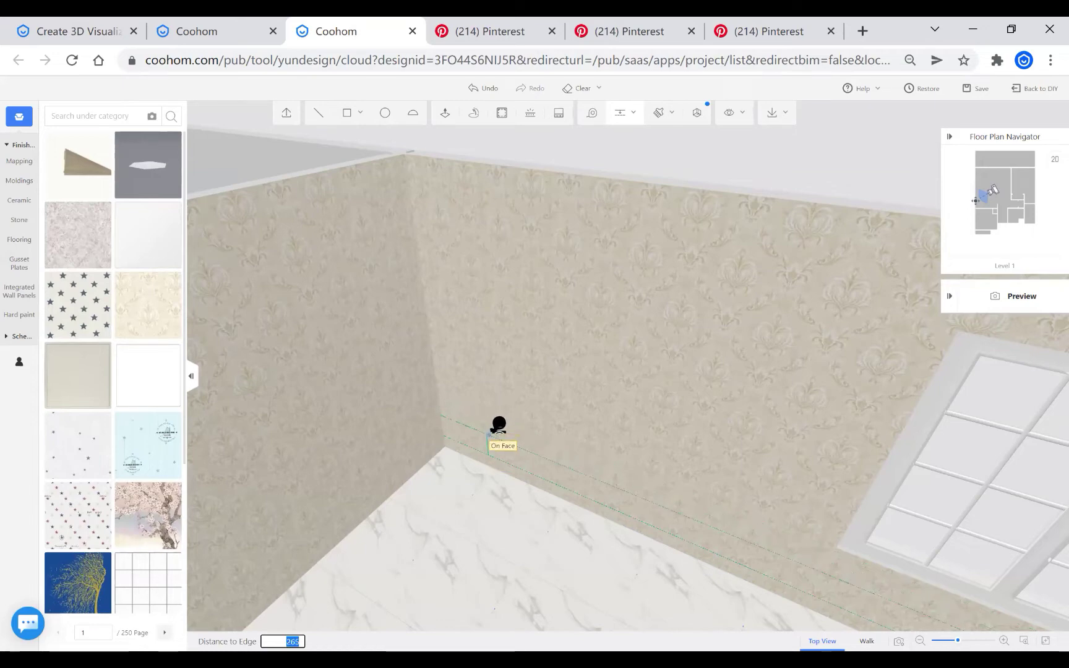
text(150)
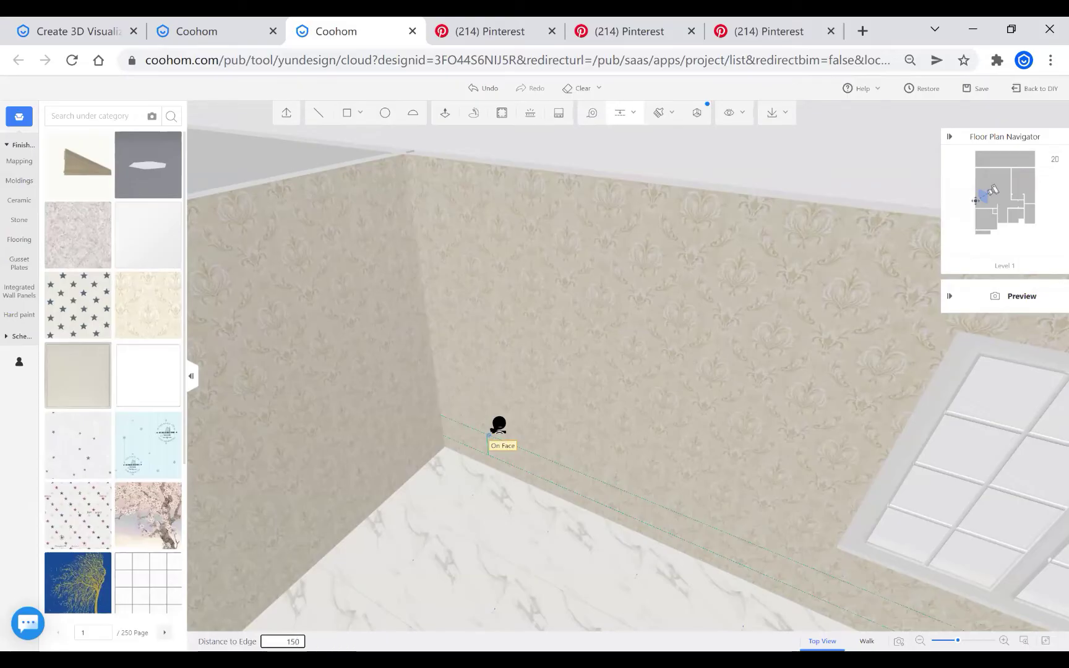
text(15)
key(Return)
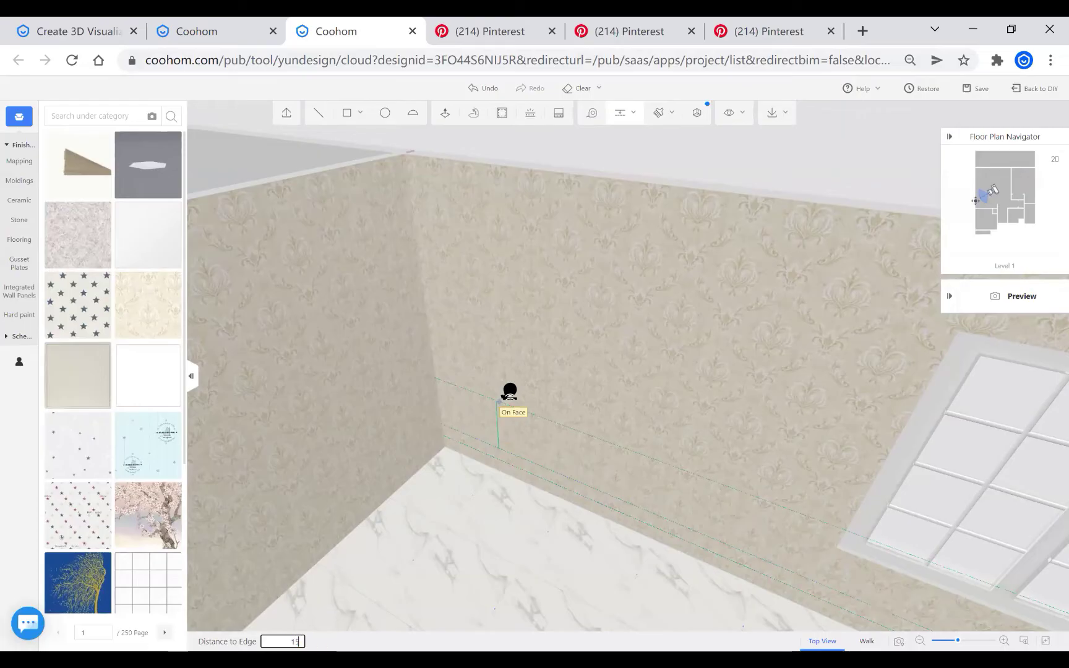
key(Return)
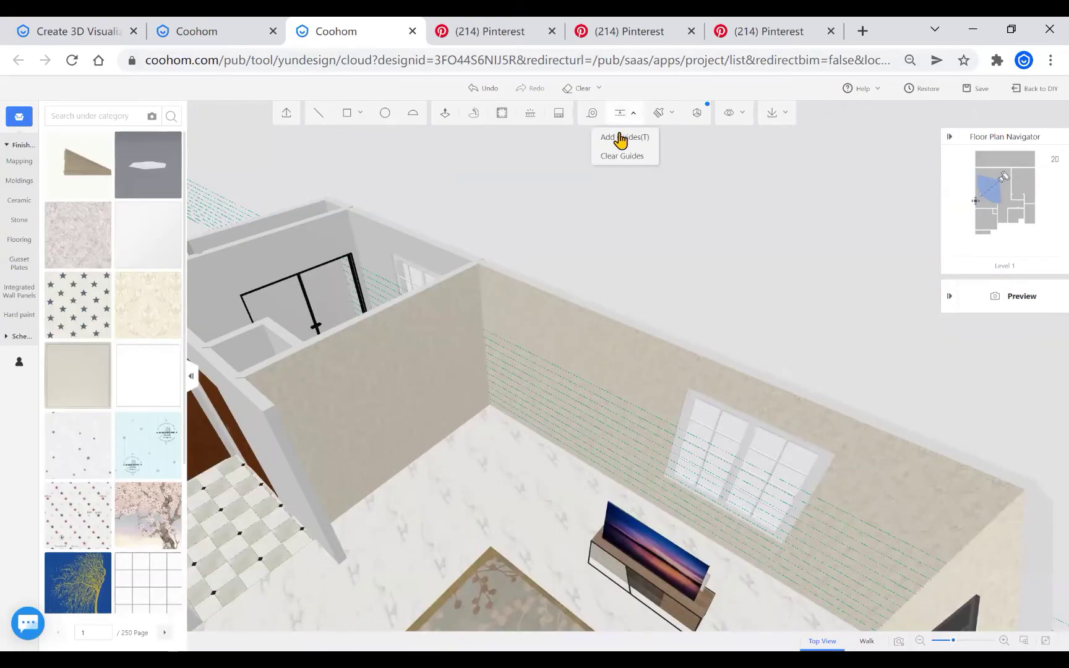
- Orbit in around the window wall and pick its lower edge for the vertical guides
mouse_move(334, 210)
mouse_down()
mouse_move(782, 525)
mouse_move(844, 447)
mouse_up()
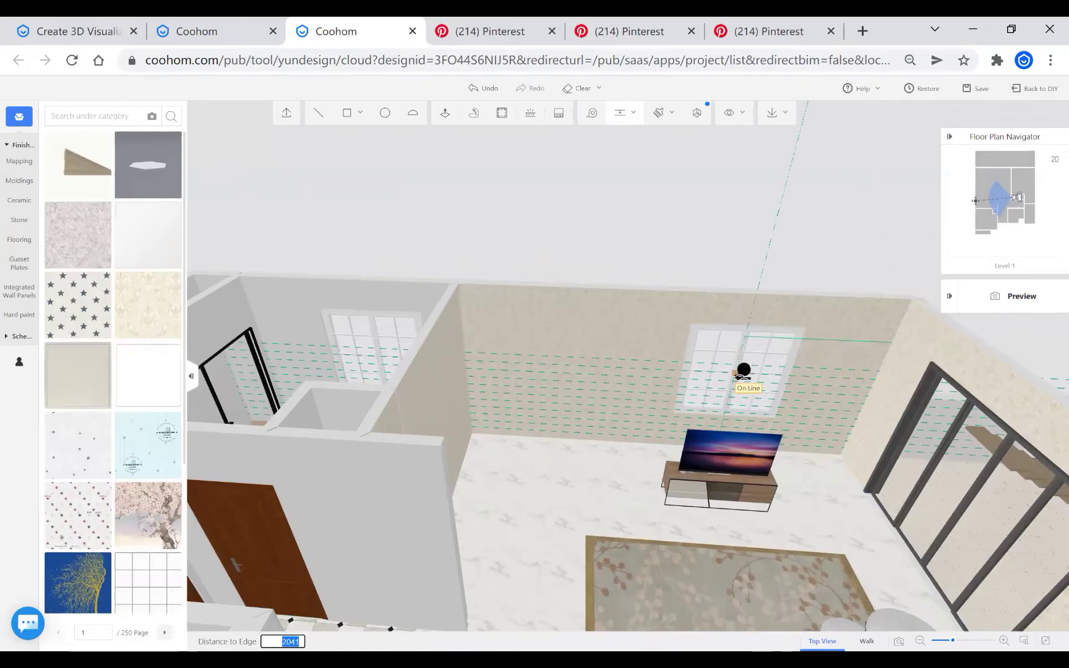
drag(741, 381, 755, 601)
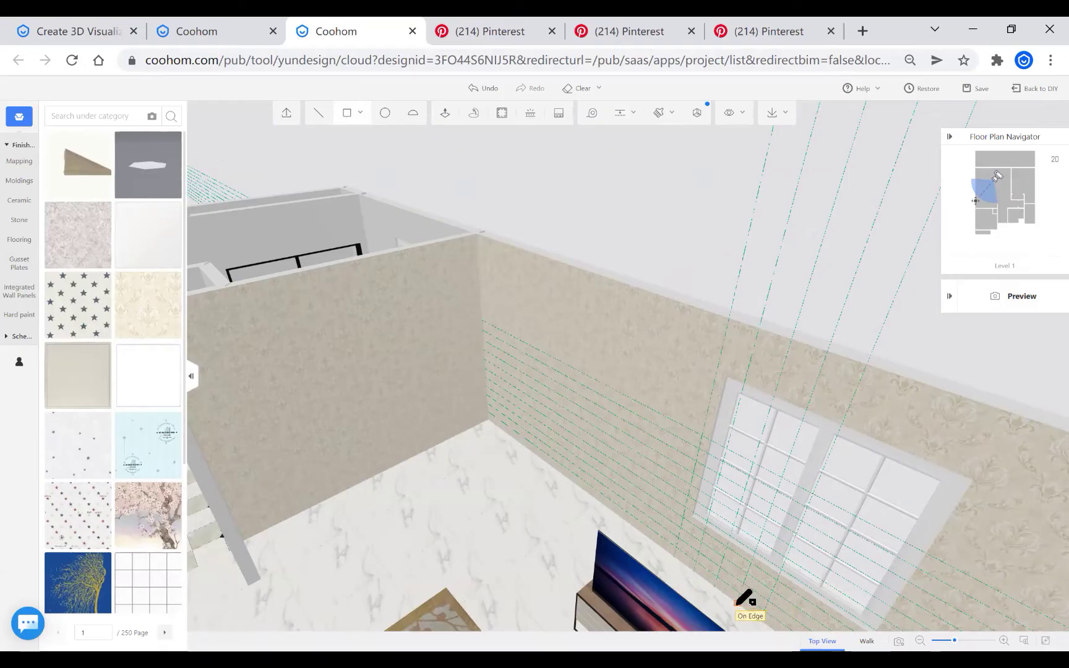
click(737, 600)
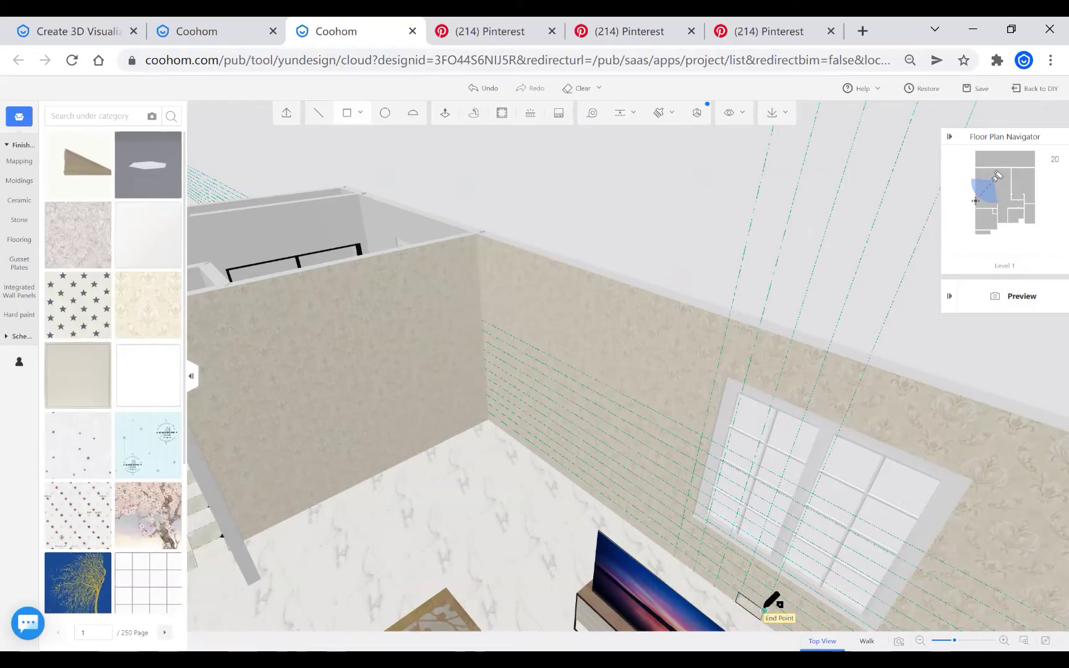
right_drag(674, 498, 771, 590)
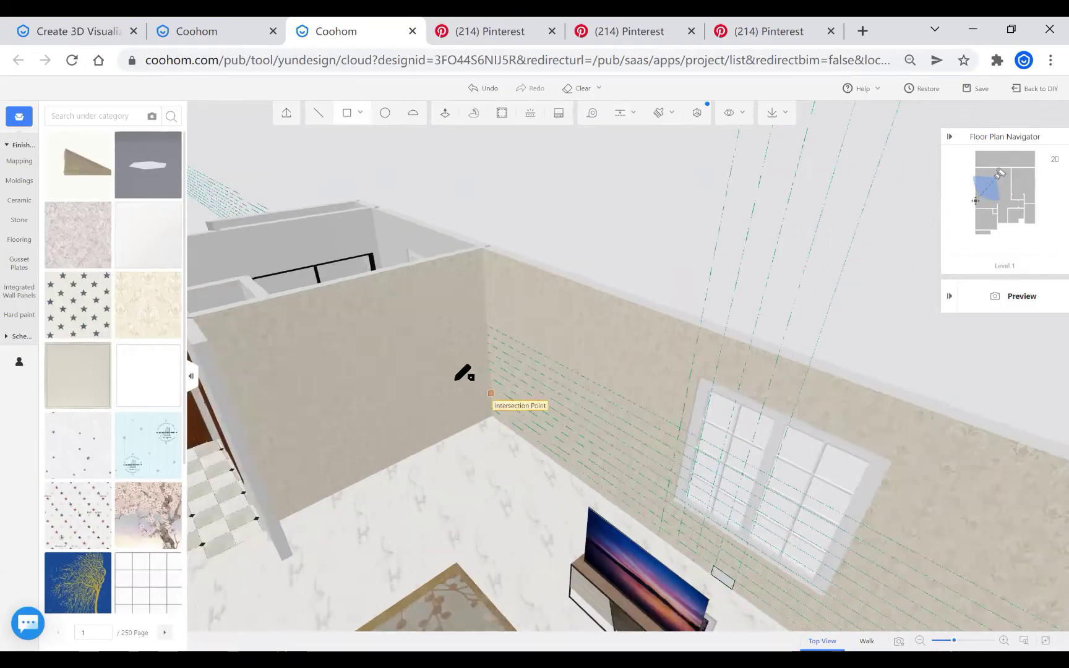
scroll(761, 578, up, 2)
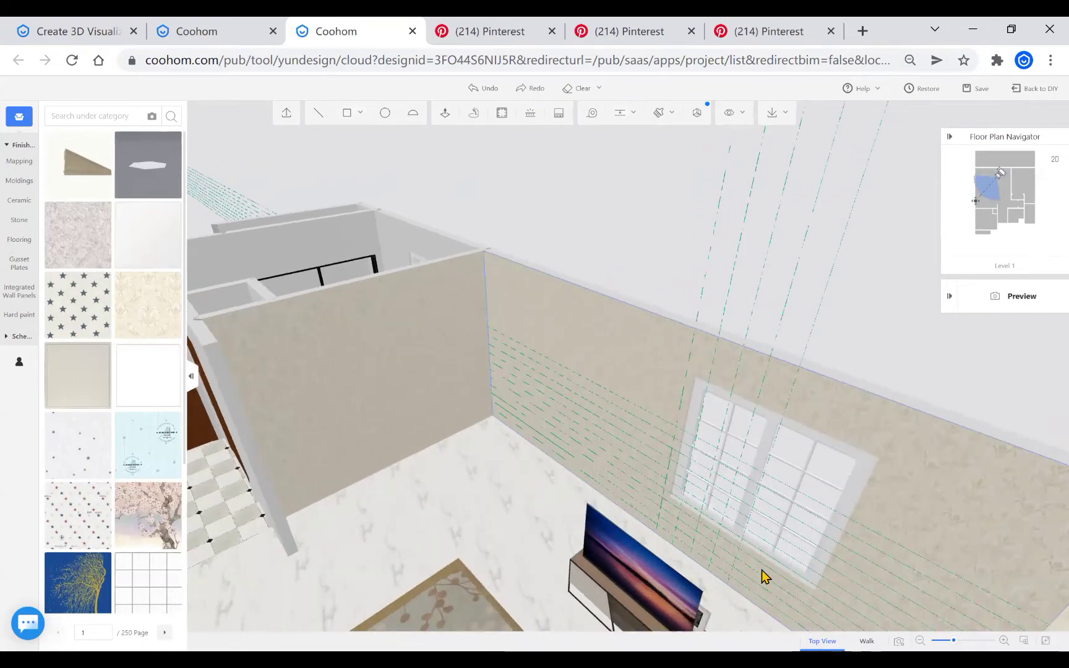
scroll(634, 472, down, 1)
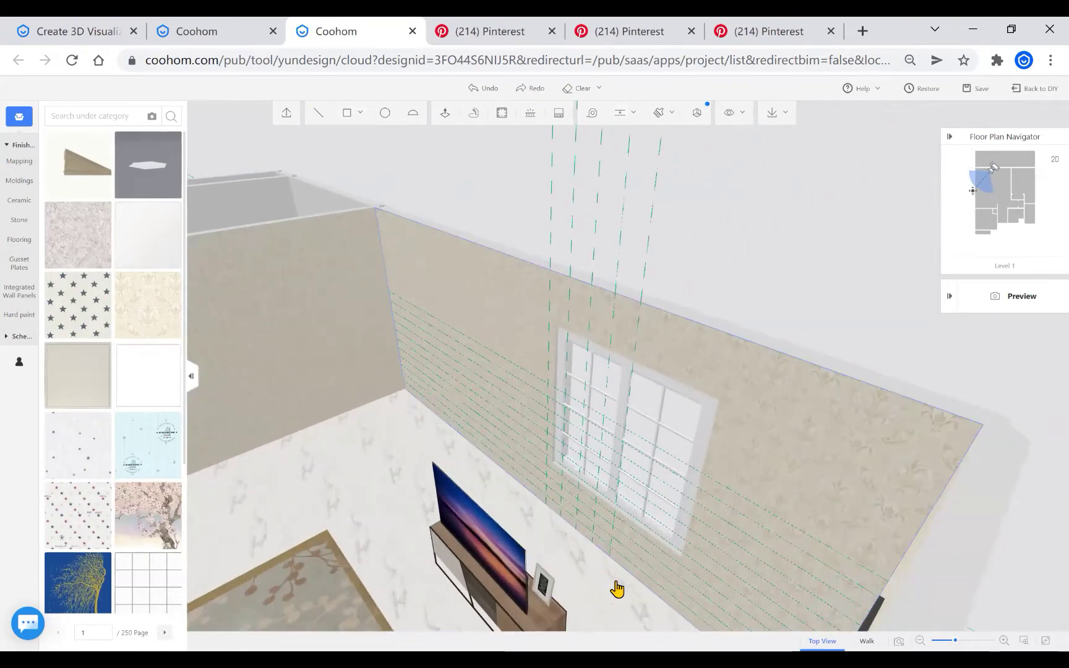
scroll(616, 590, up, 2)
- Draw a small rectangle at the wall's lower edge and push/pull it out to 100
click(342, 122)
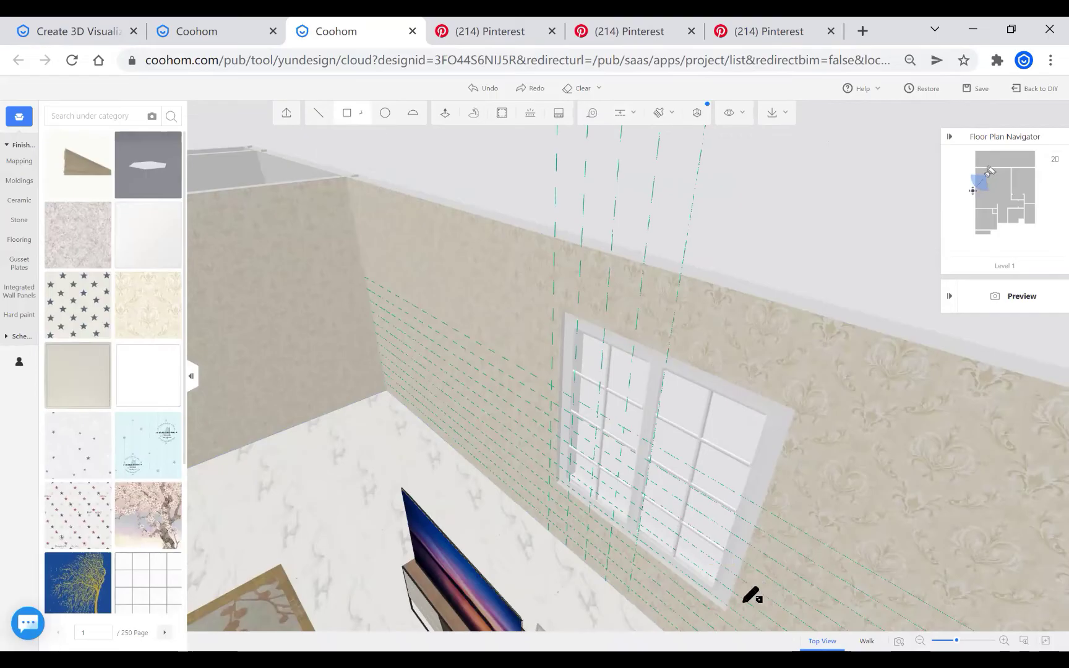
click(604, 580)
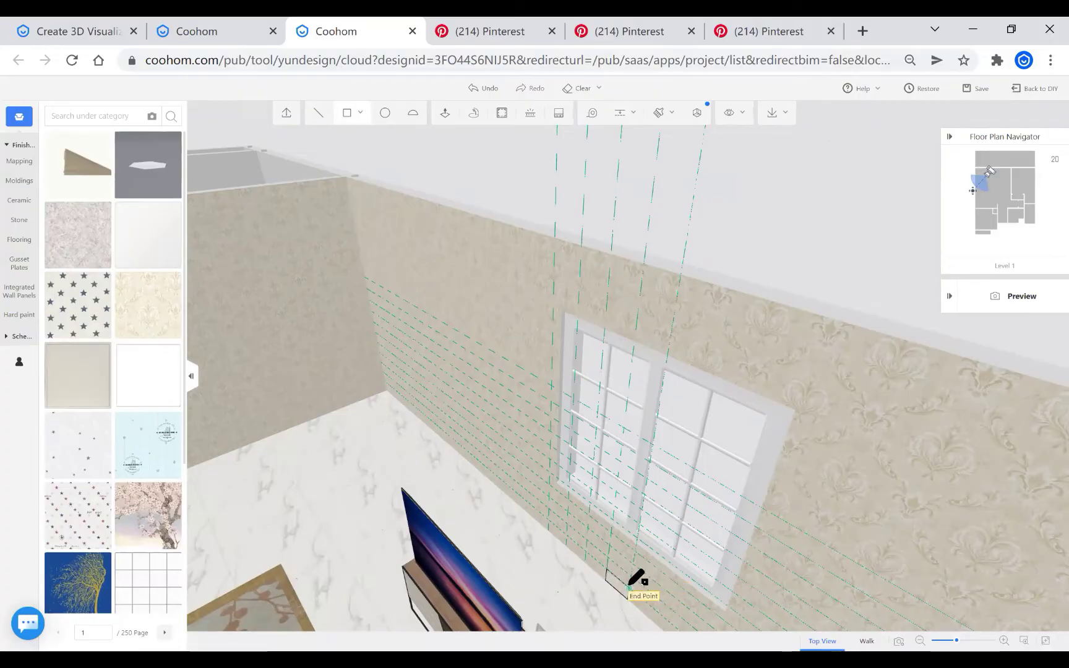
click(636, 594)
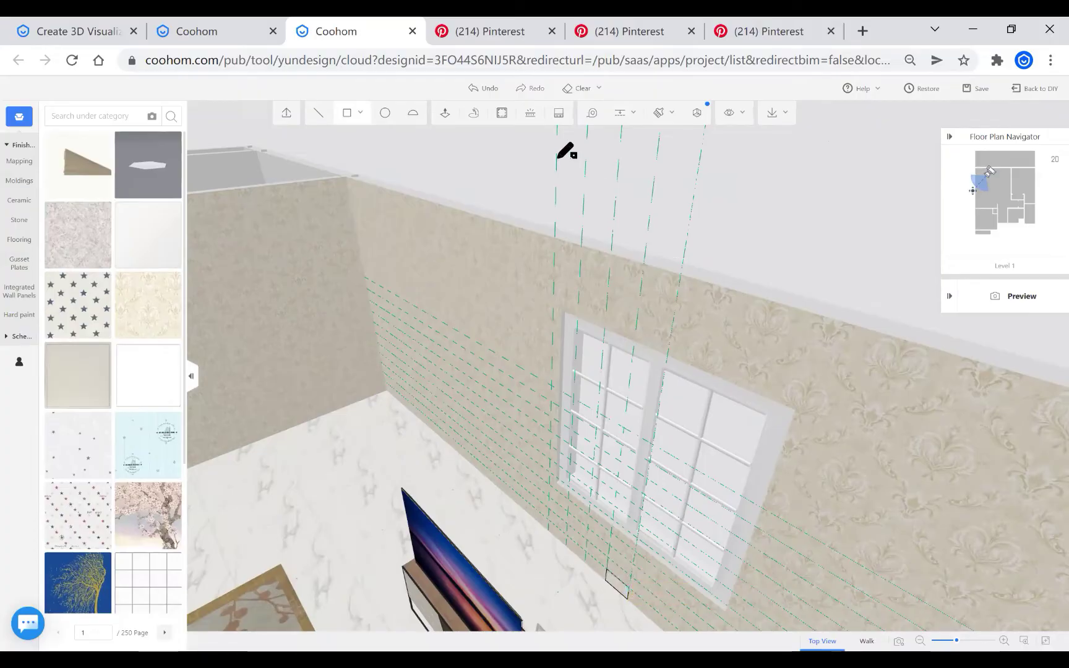
click(445, 119)
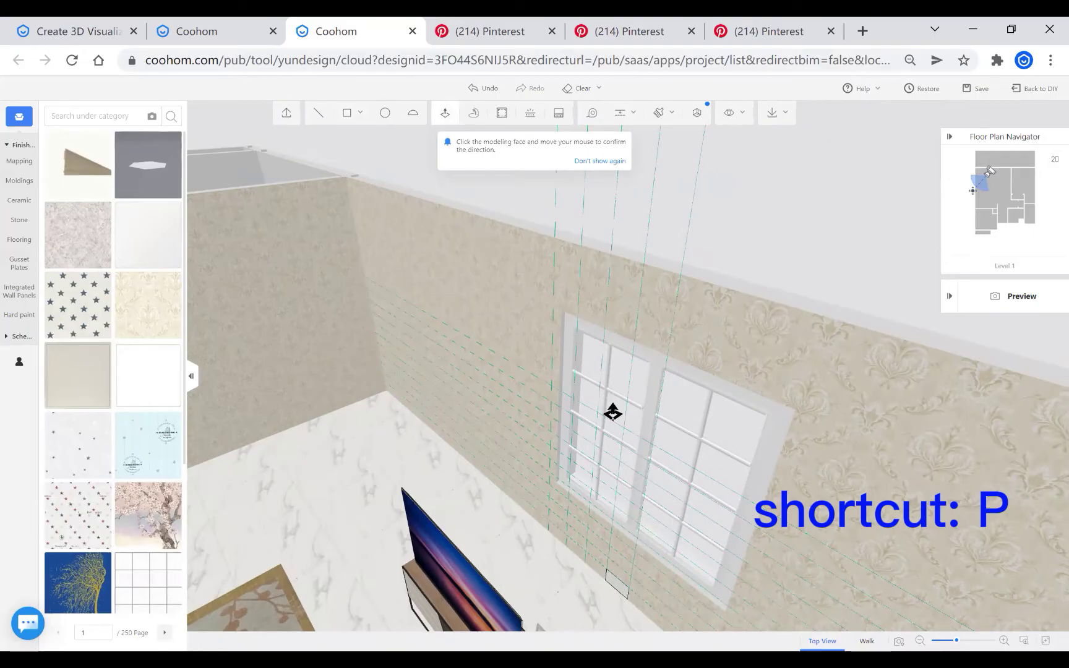
click(620, 597)
scroll(535, 476, down, 2)
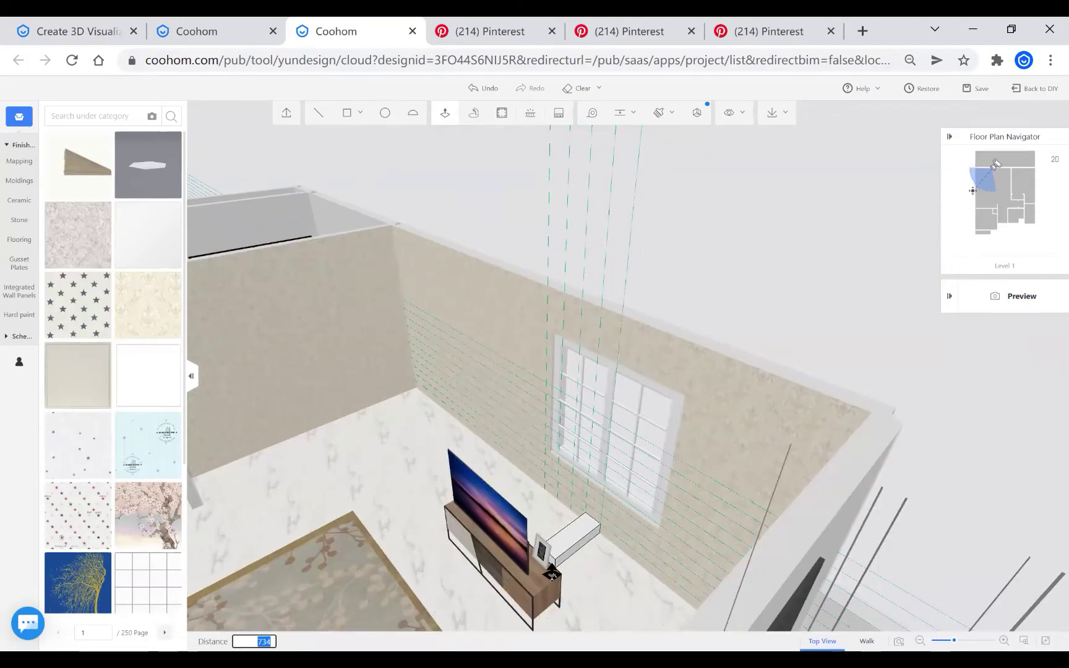
click(551, 573)
- Push the board's underside face to make the board thin
mouse_move(551, 573)
middle_down()
mouse_move(530, 569)
mouse_move(551, 287)
middle_up()
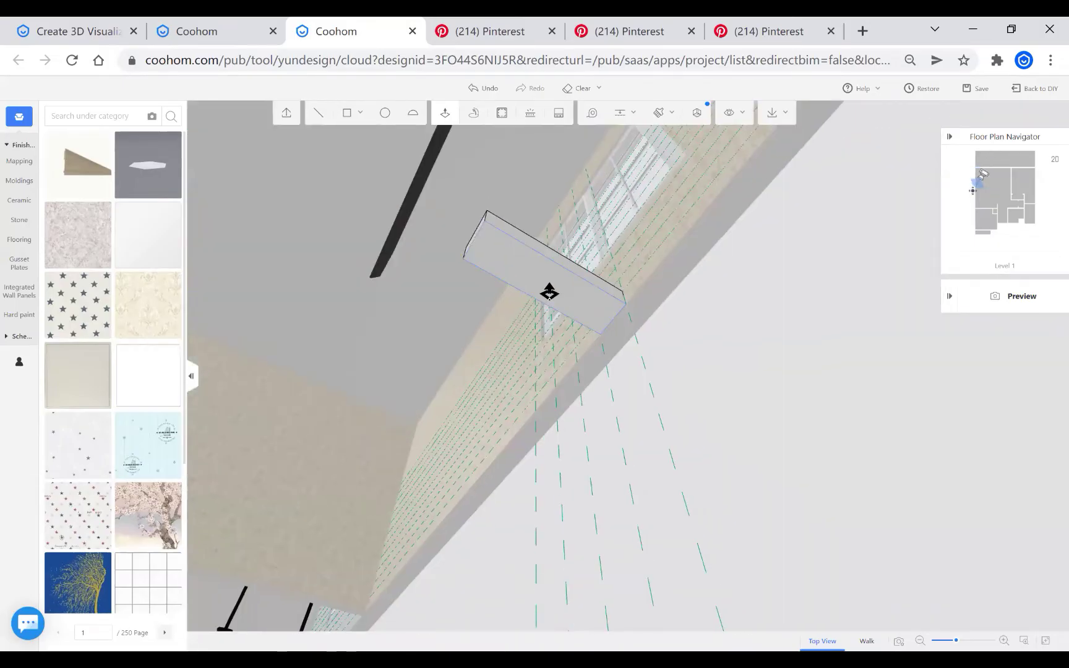
click(548, 284)
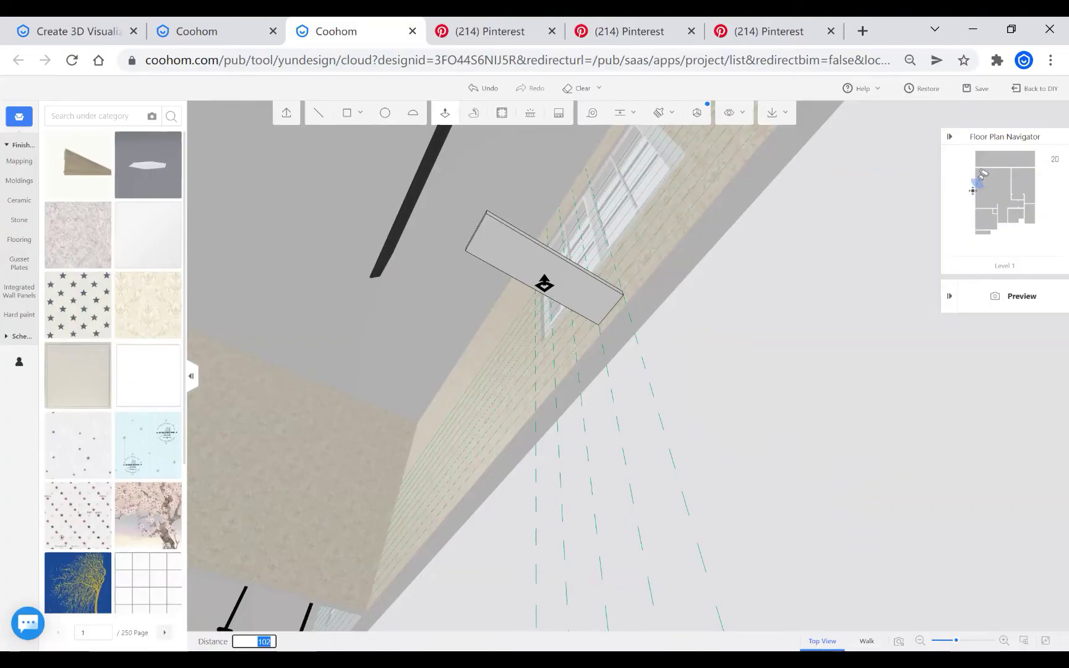
key(Return)
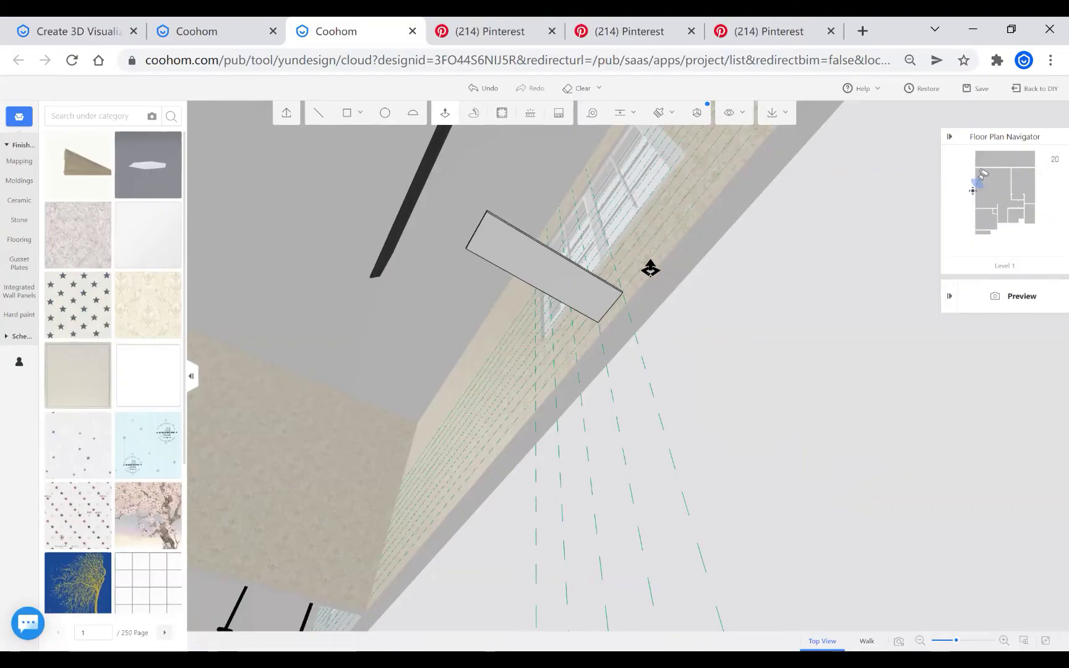
scroll(660, 375, down, 3)
mouse_move(531, 338)
mouse_down()
mouse_move(435, 431)
mouse_move(637, 520)
mouse_move(615, 539)
mouse_move(626, 551)
mouse_up()
- Select the new board and check it in the top-down plan view
click(607, 551)
key(1)
scroll(558, 401, up, 2)
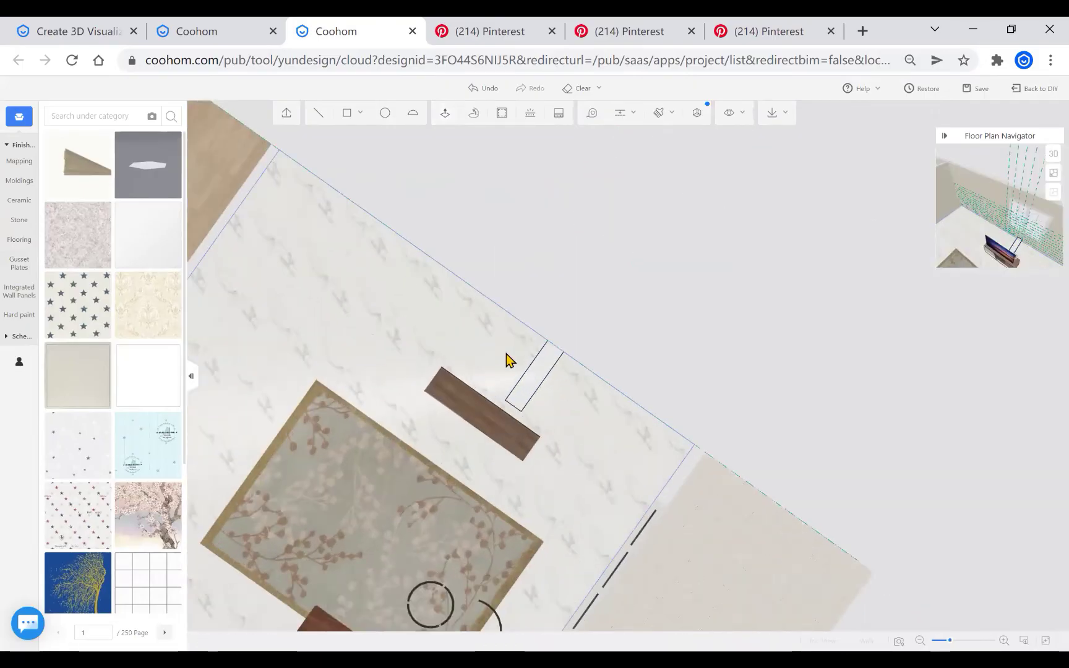
scroll(513, 375, up, 1)
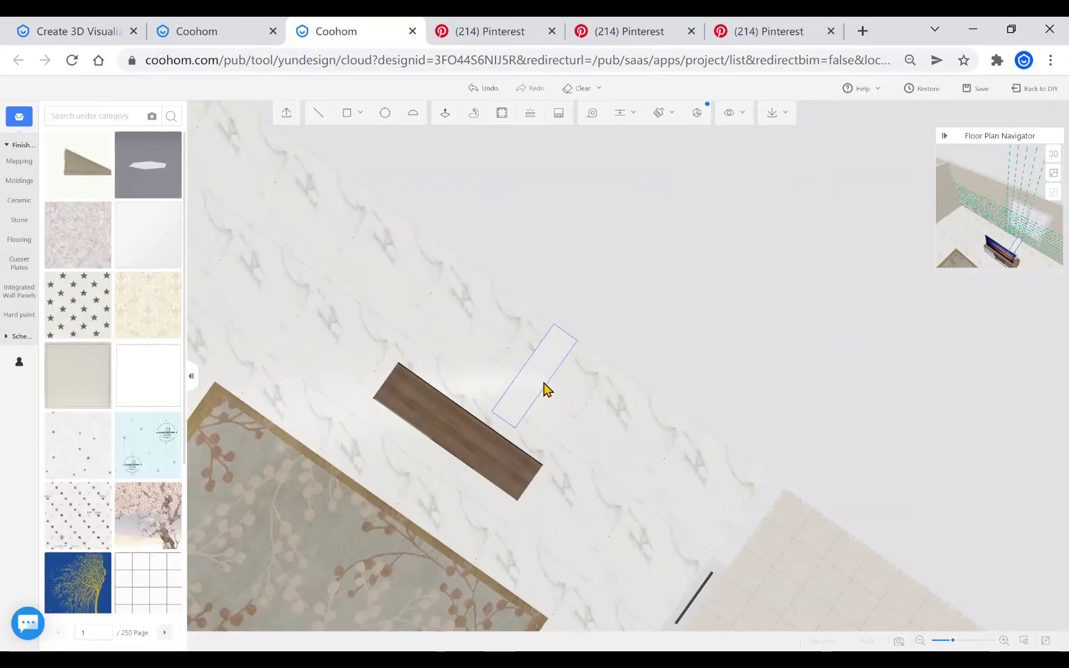
click(517, 411)
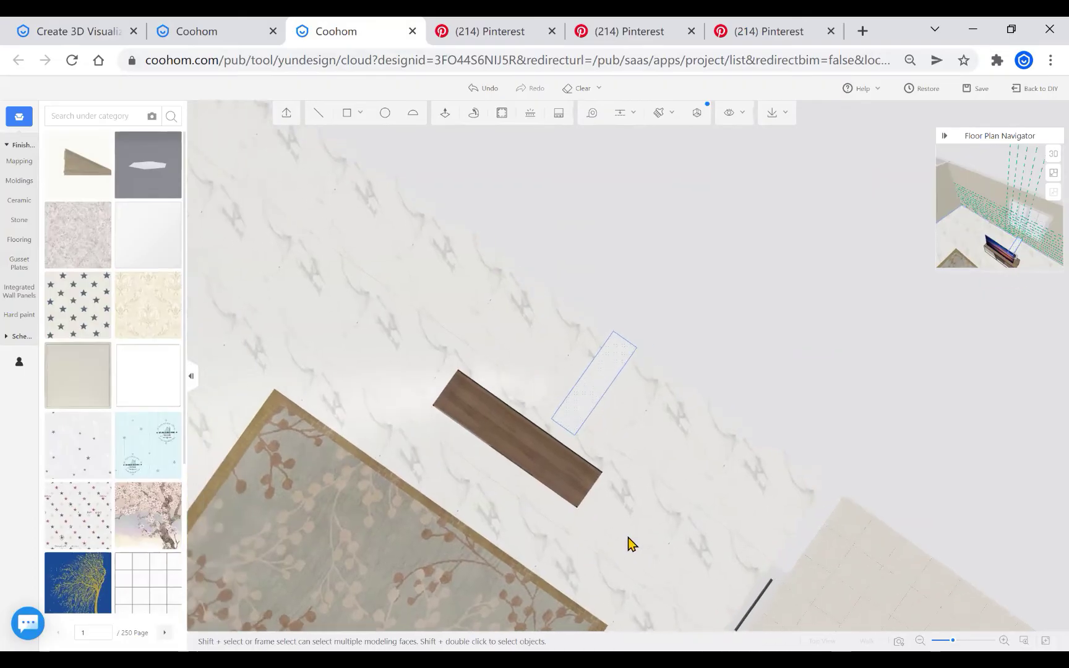
click(517, 418)
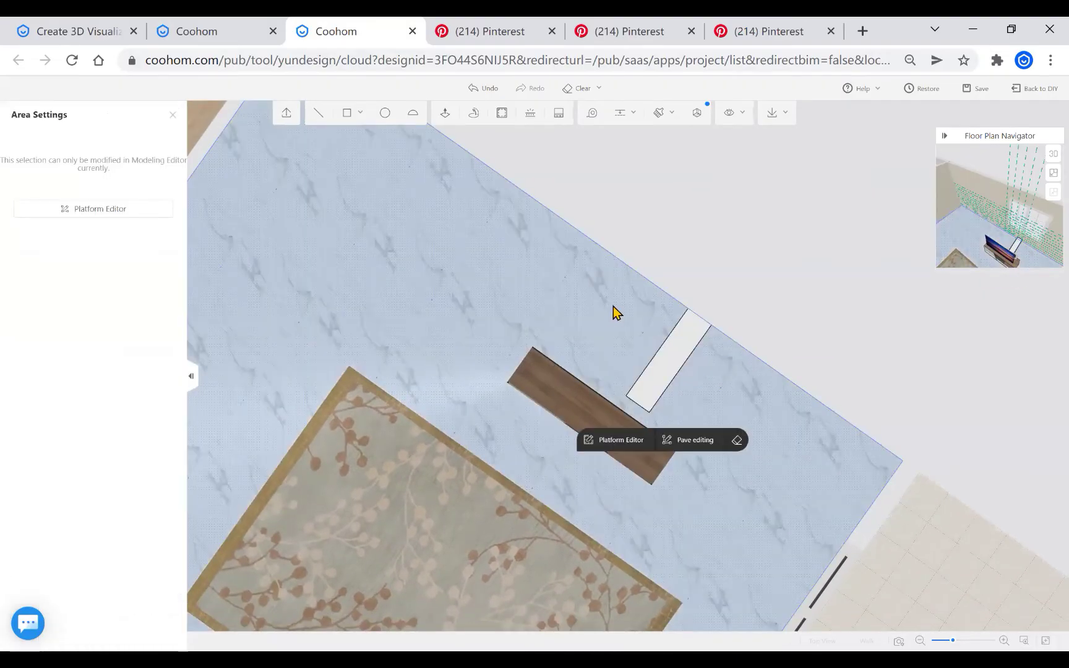
- Reposition the board beside the TV cabinet, then orbit the 3D view toward the window wall
click(659, 359)
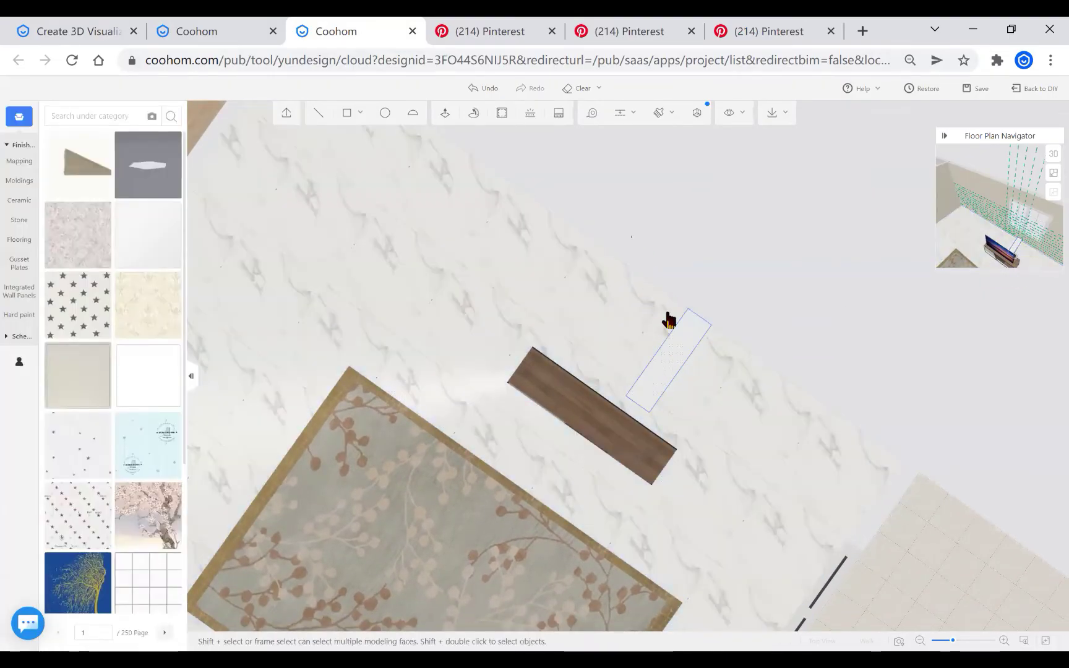
drag(687, 354, 757, 459)
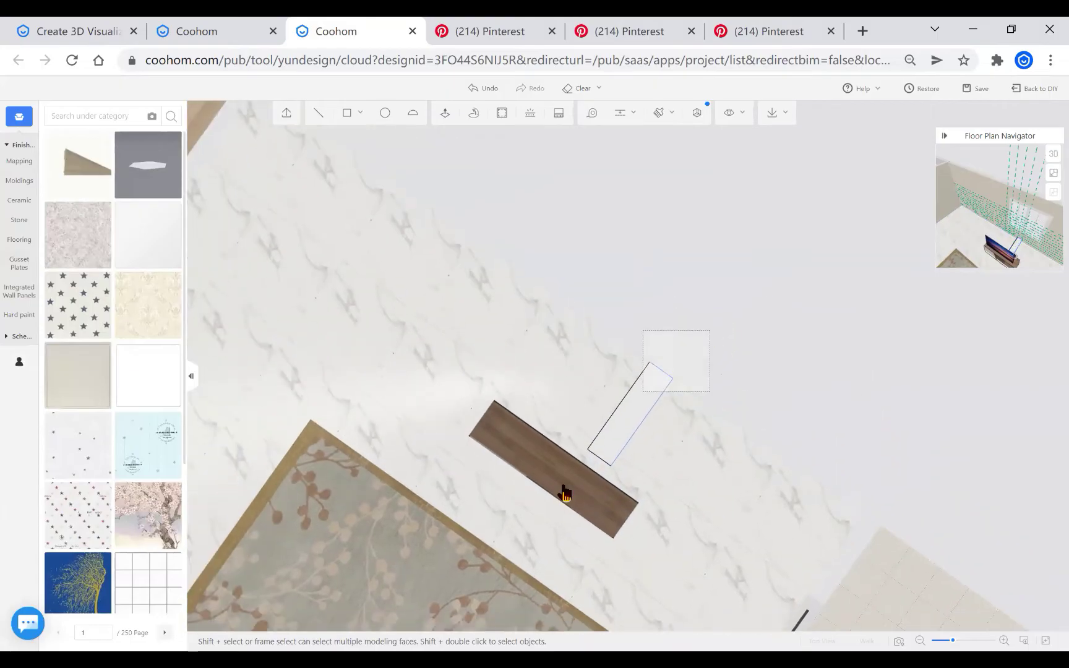
click(650, 424)
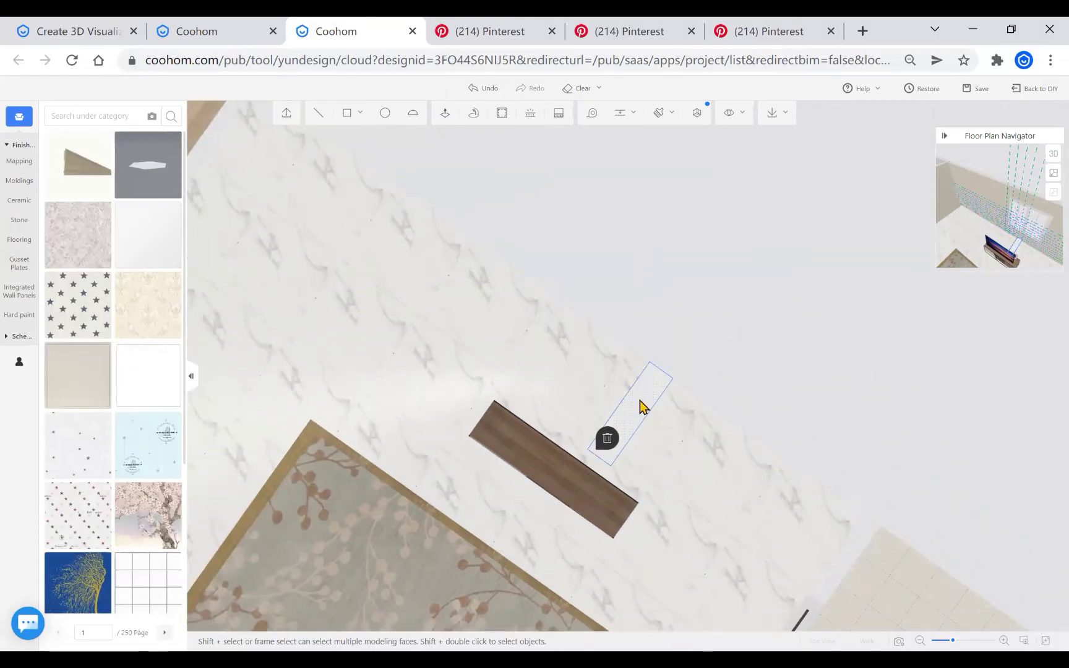
click(642, 407)
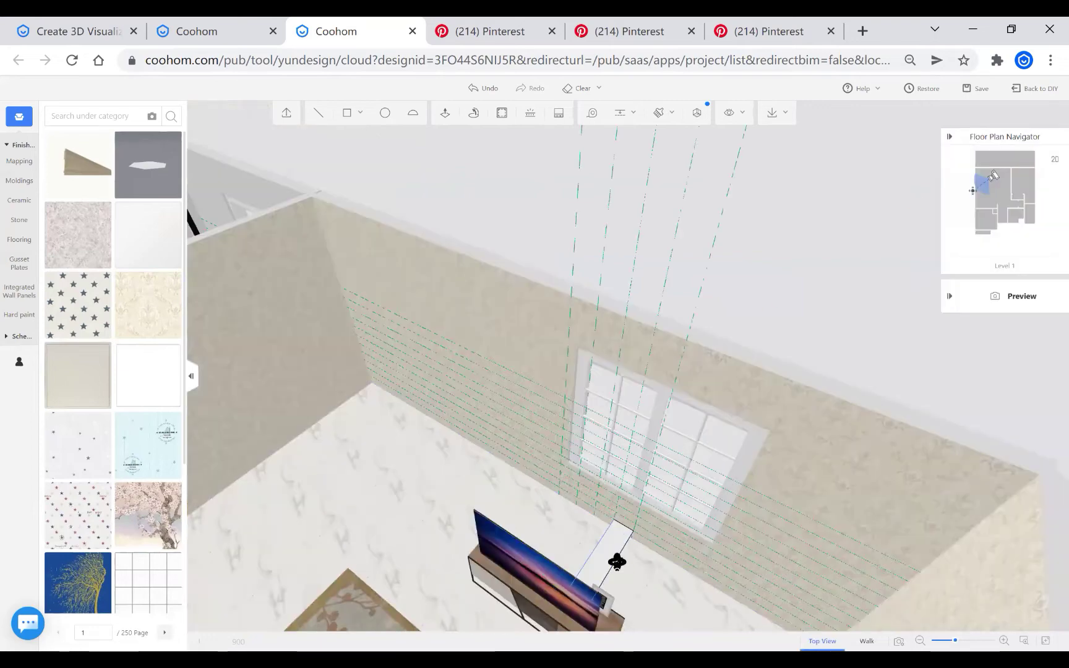
mouse_move(609, 549)
mouse_down()
mouse_move(578, 580)
mouse_move(588, 597)
mouse_up()
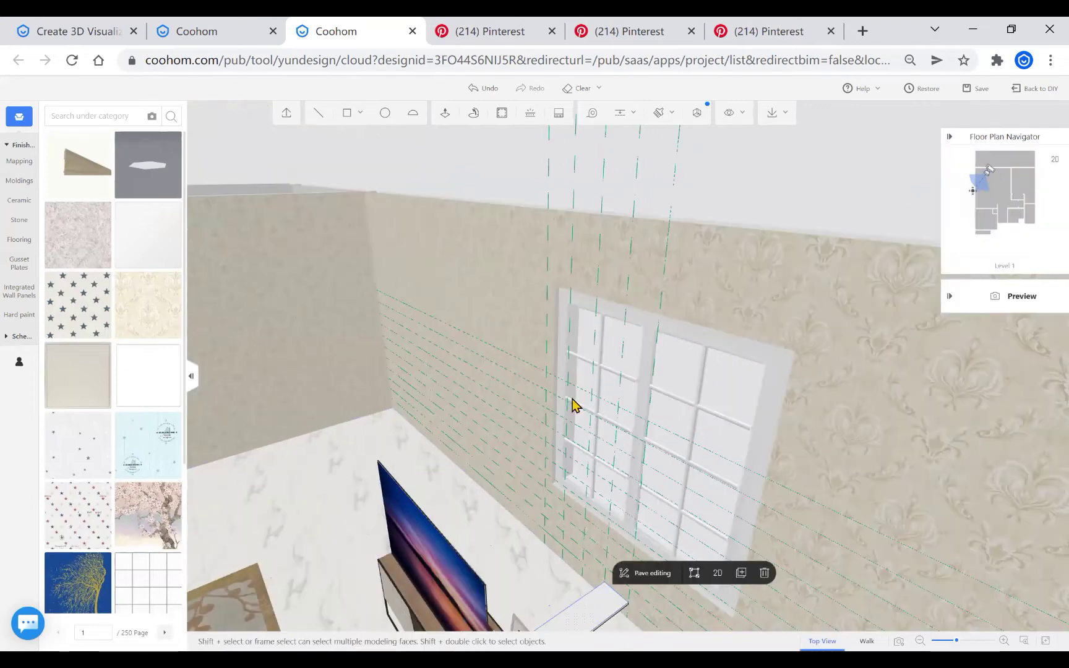
drag(573, 348, 585, 564)
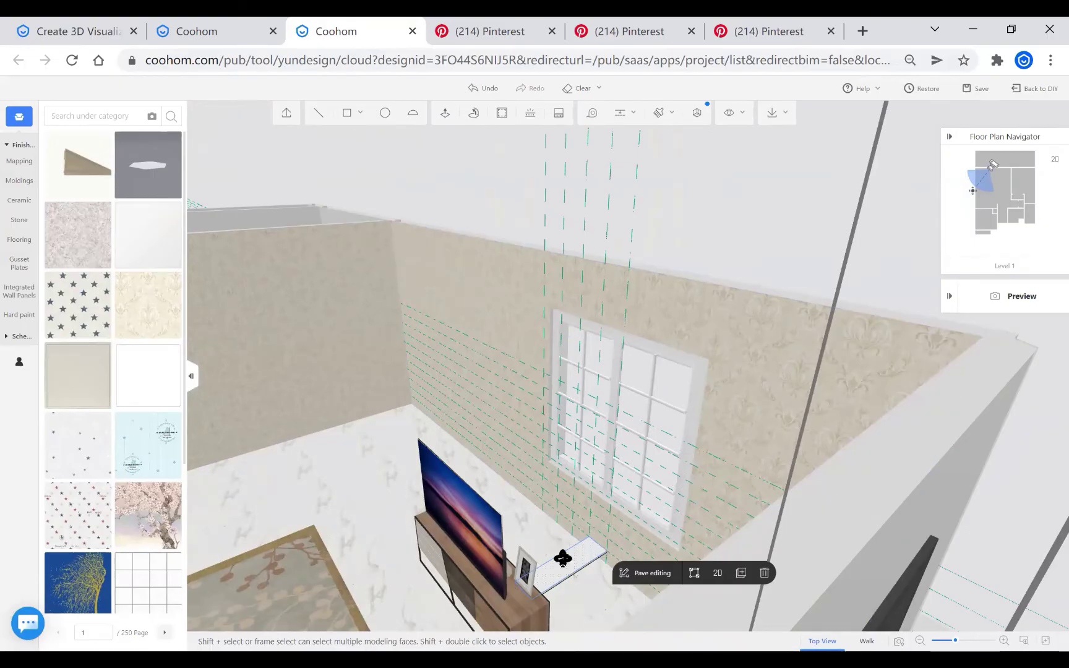
click(717, 572)
scroll(535, 393, up, 2)
scroll(575, 351, up, 2)
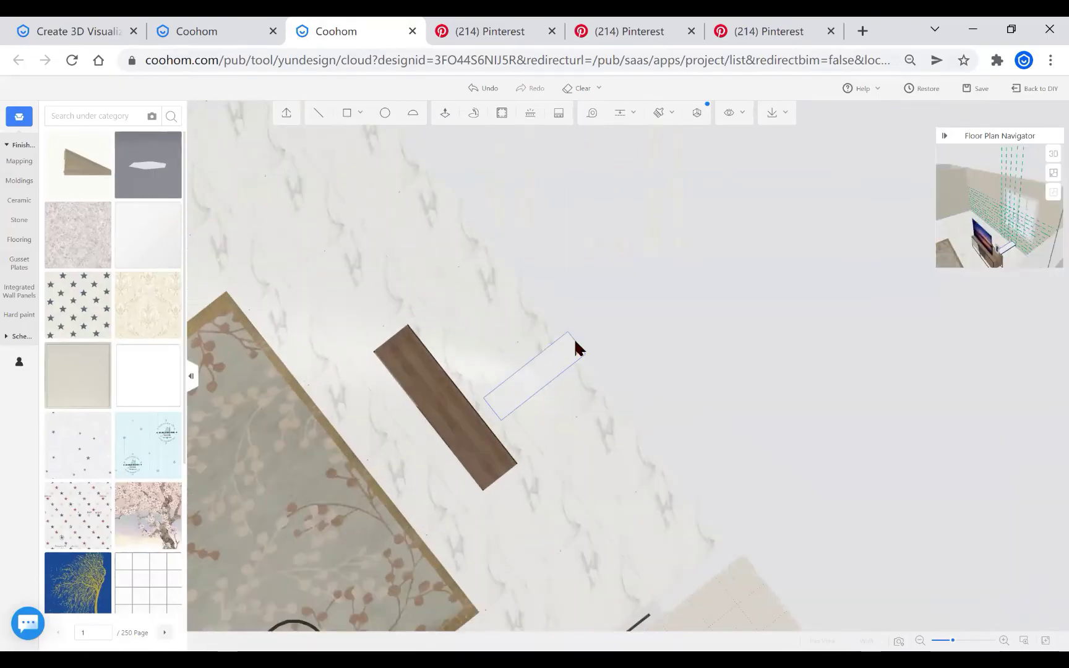
scroll(584, 333, up, 2)
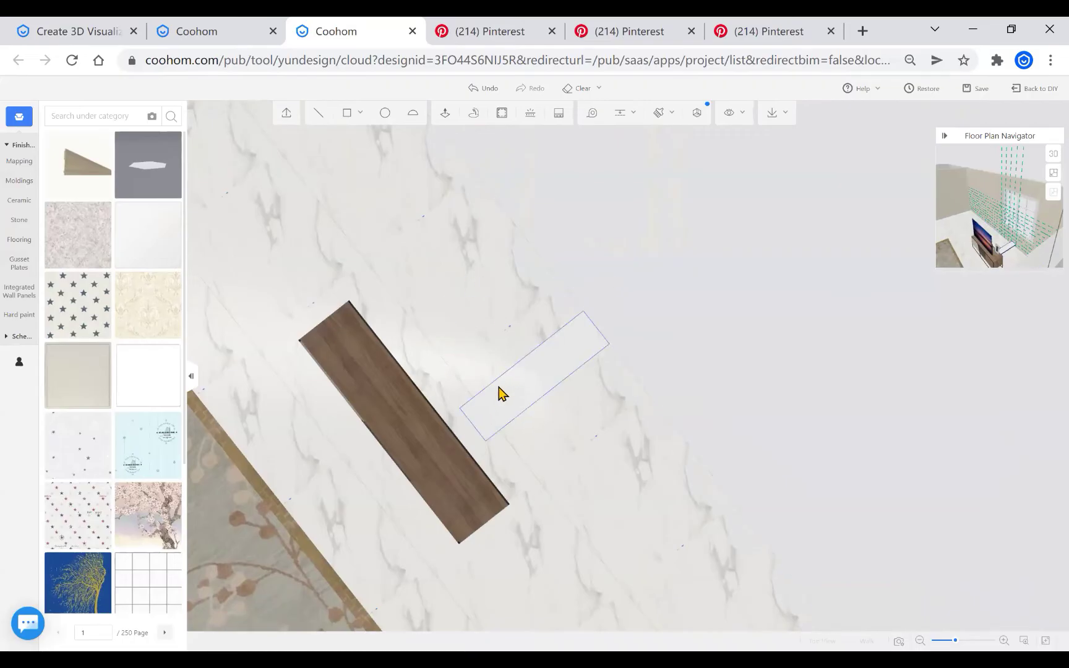
mouse_move(641, 251)
mouse_down()
mouse_move(474, 452)
mouse_move(452, 460)
mouse_up()
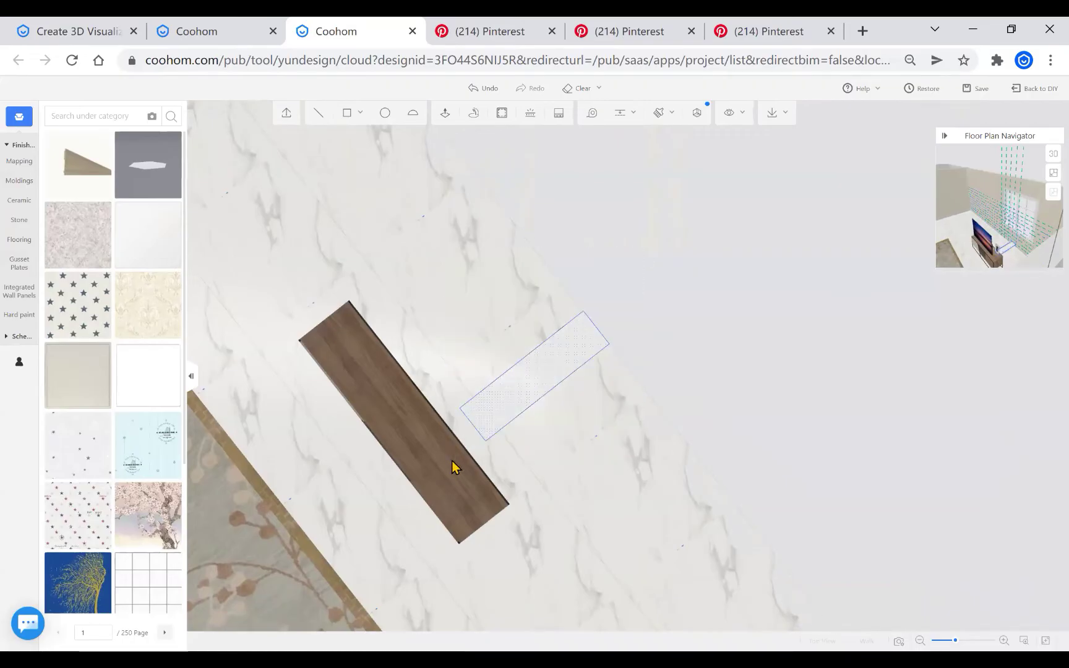
click(552, 415)
click(564, 356)
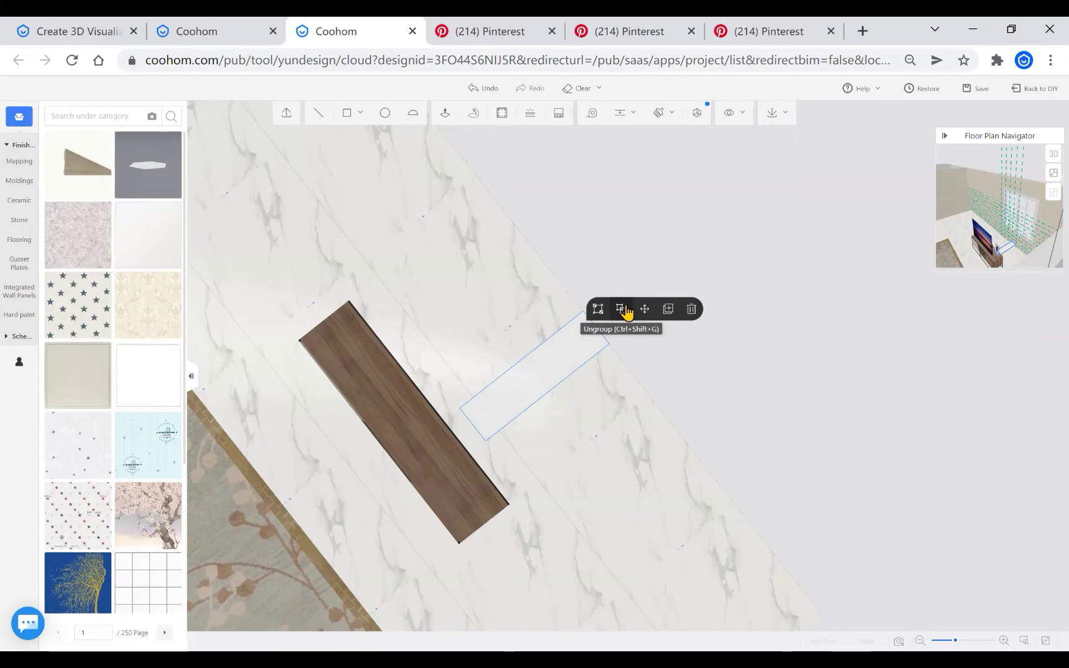
click(627, 316)
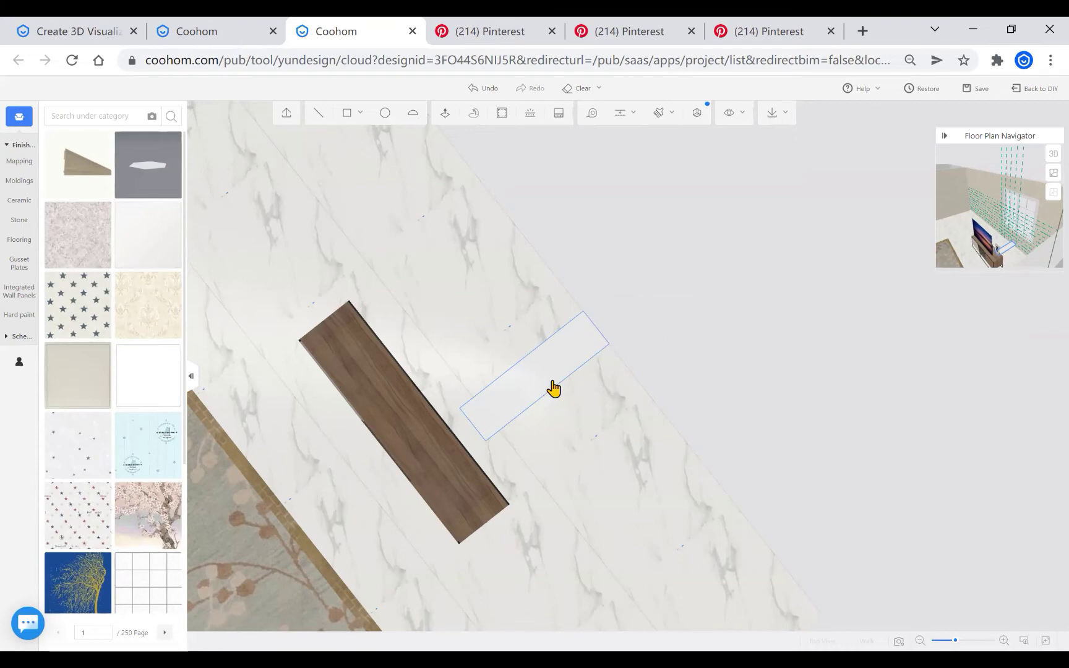
- In 3D, duplicate the white board and snap the copy as the next step up
click(1050, 167)
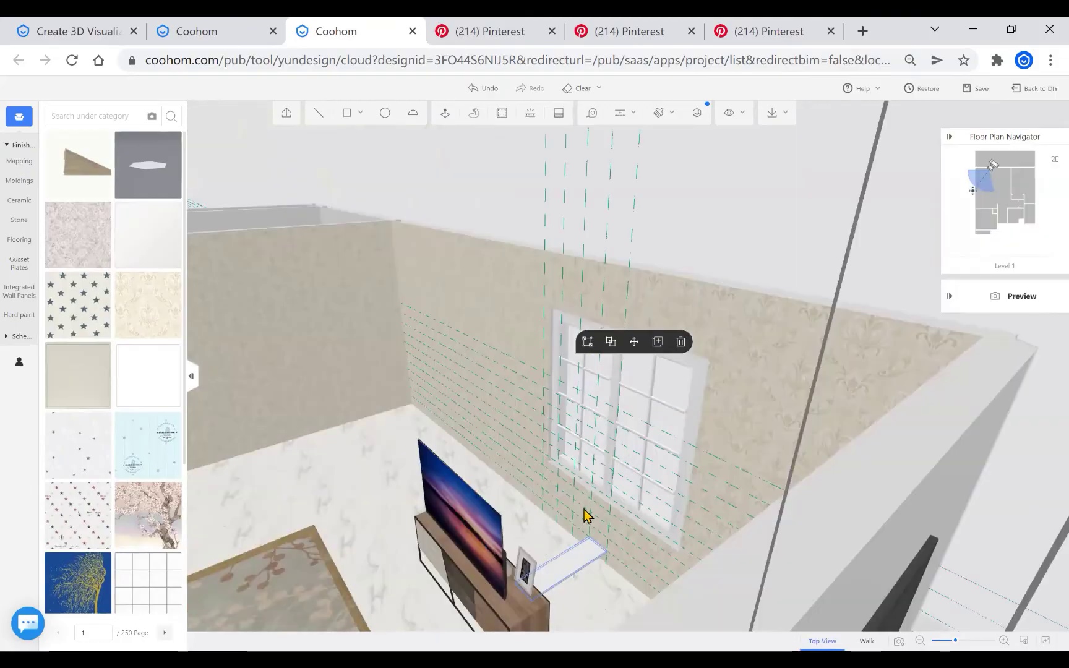
scroll(614, 576, up, 2)
click(587, 307)
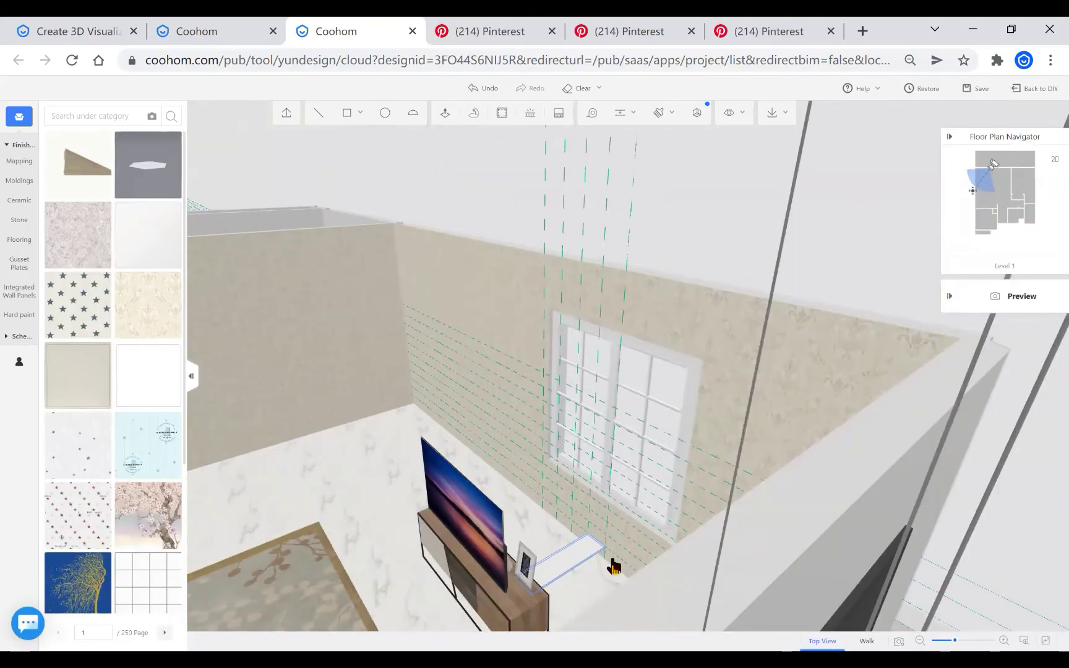
scroll(612, 566, up, 2)
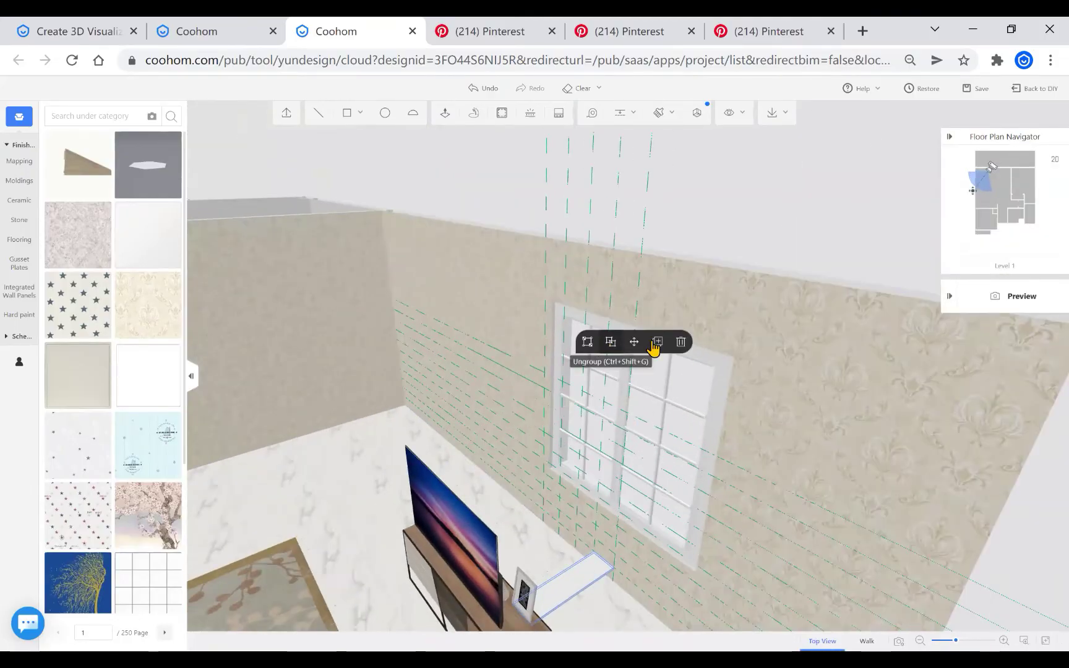
click(656, 345)
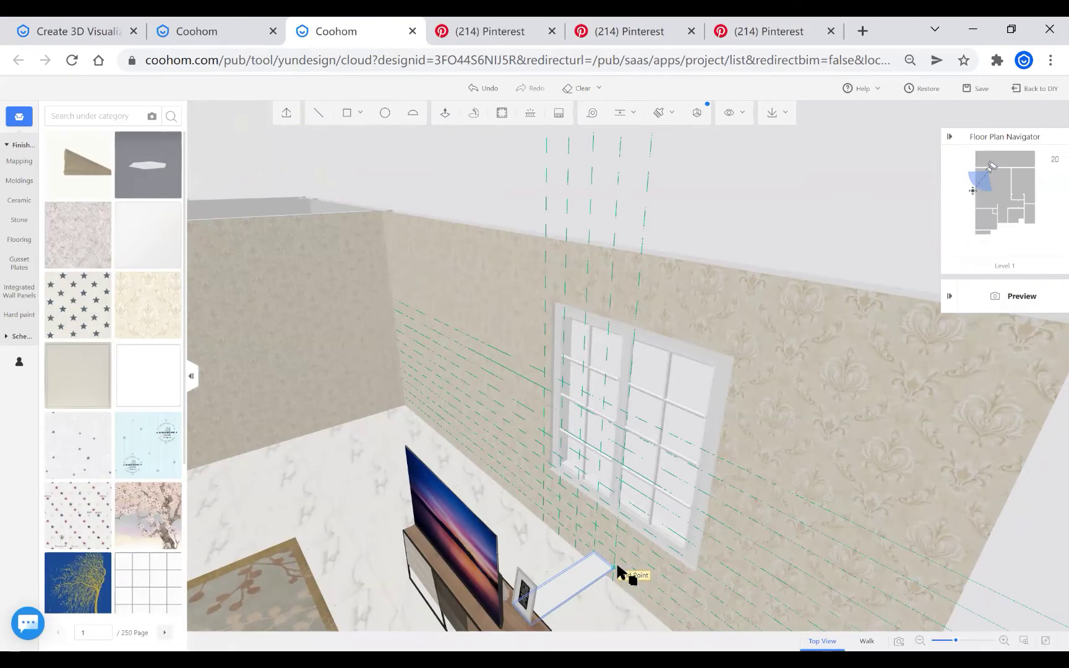
click(615, 573)
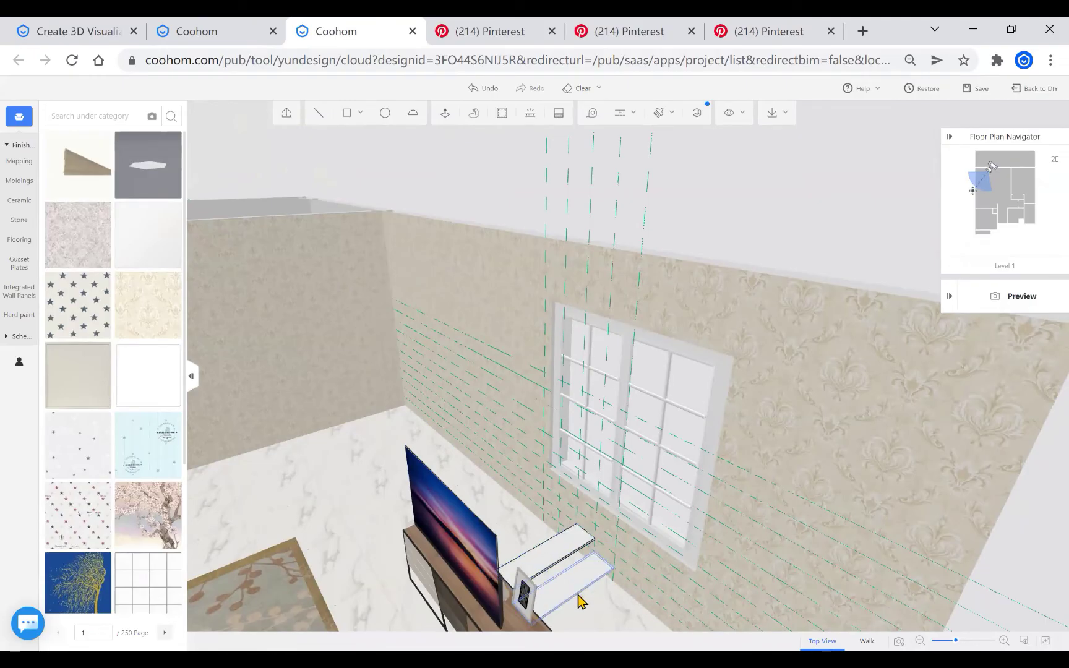
scroll(577, 602, up, 2)
- Duplicate the boards in batches, placing each batch further up the diagonal
click(572, 568)
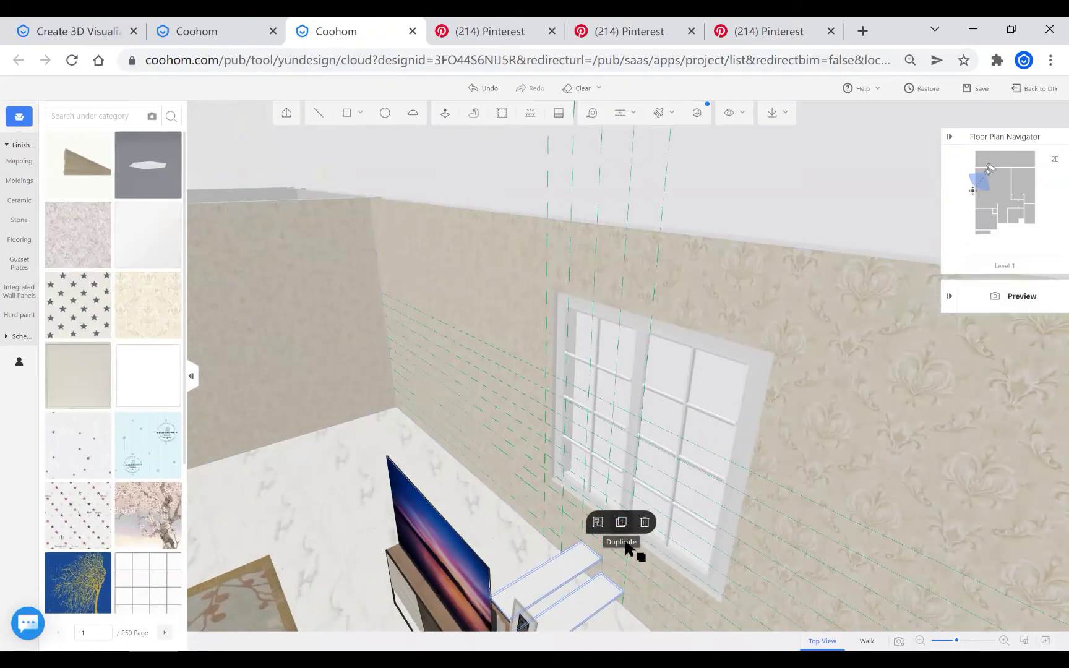
click(626, 588)
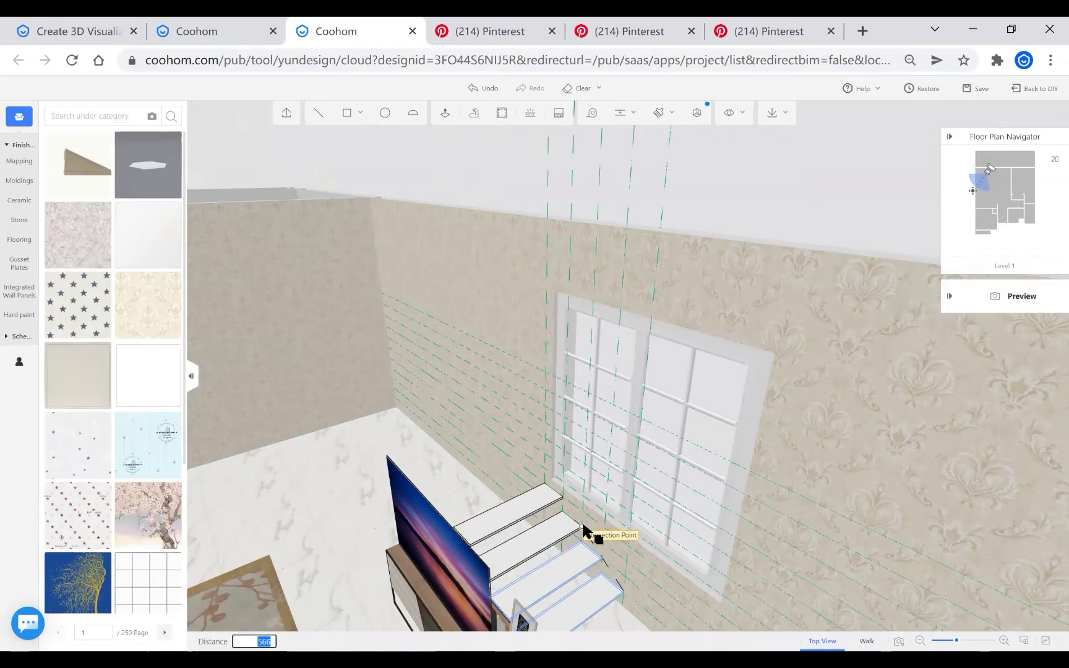
click(572, 537)
scroll(544, 398, down, 2)
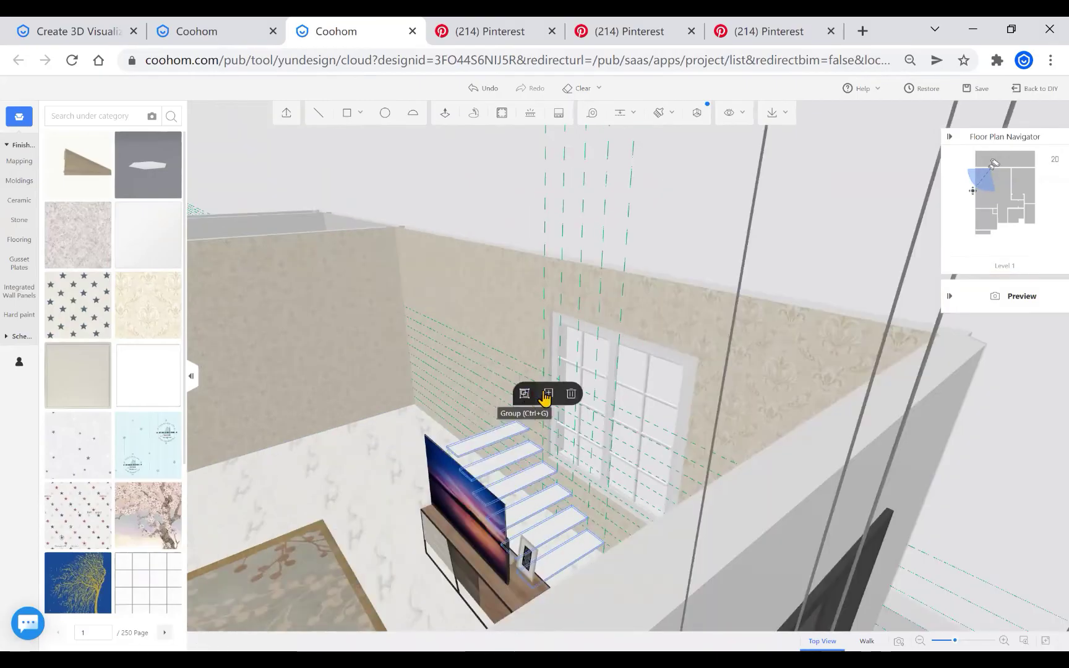
click(545, 399)
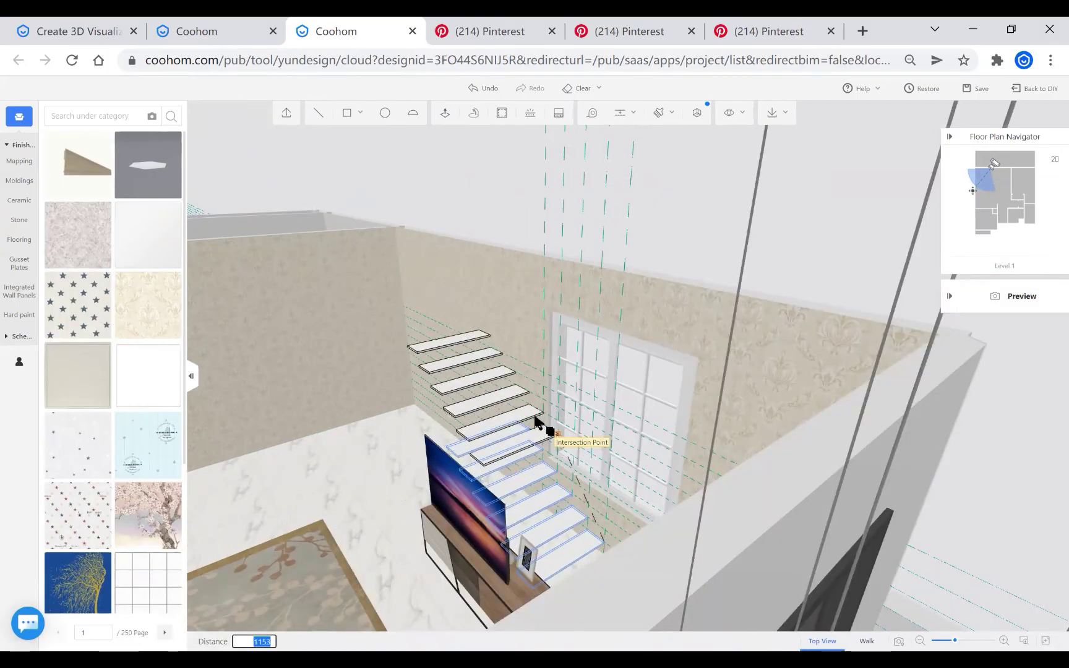
click(543, 441)
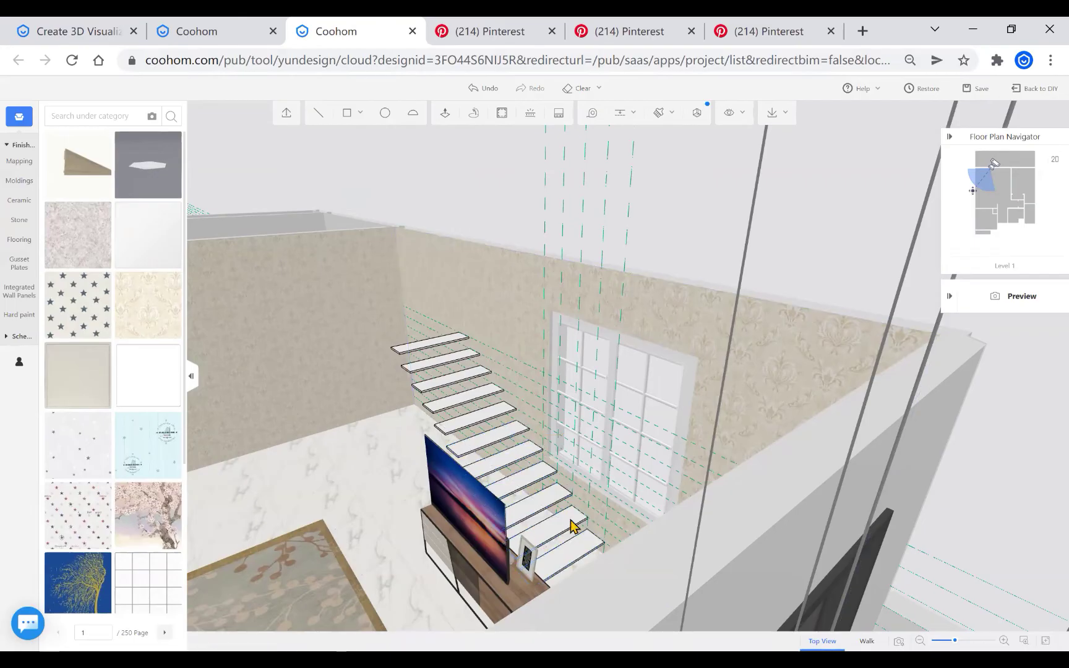
click(433, 350)
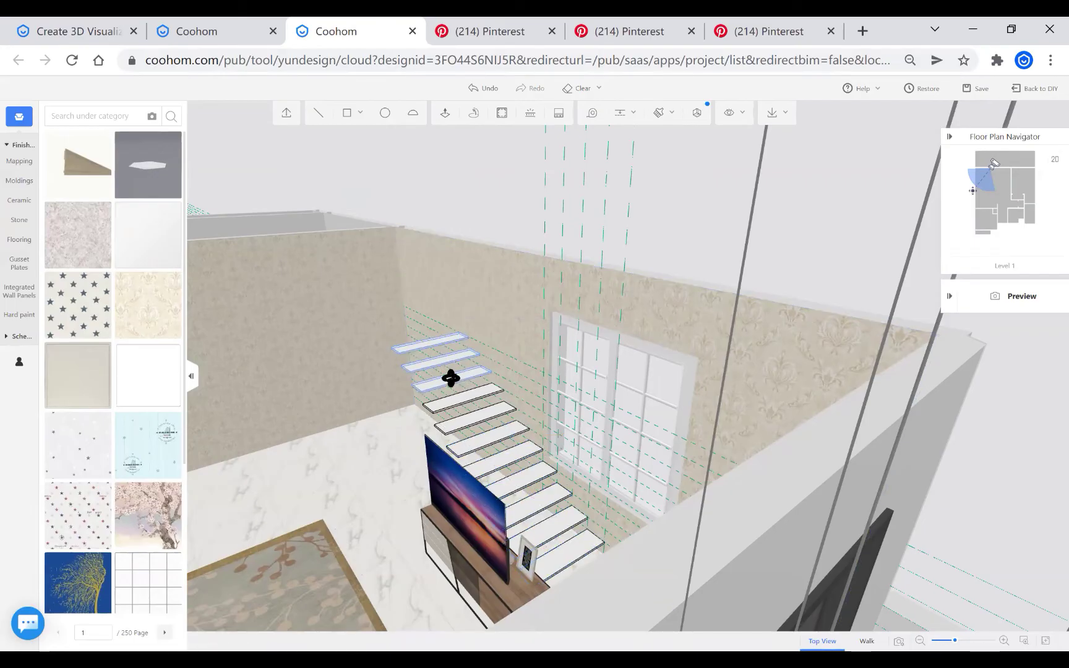
ctrl+click(471, 401)
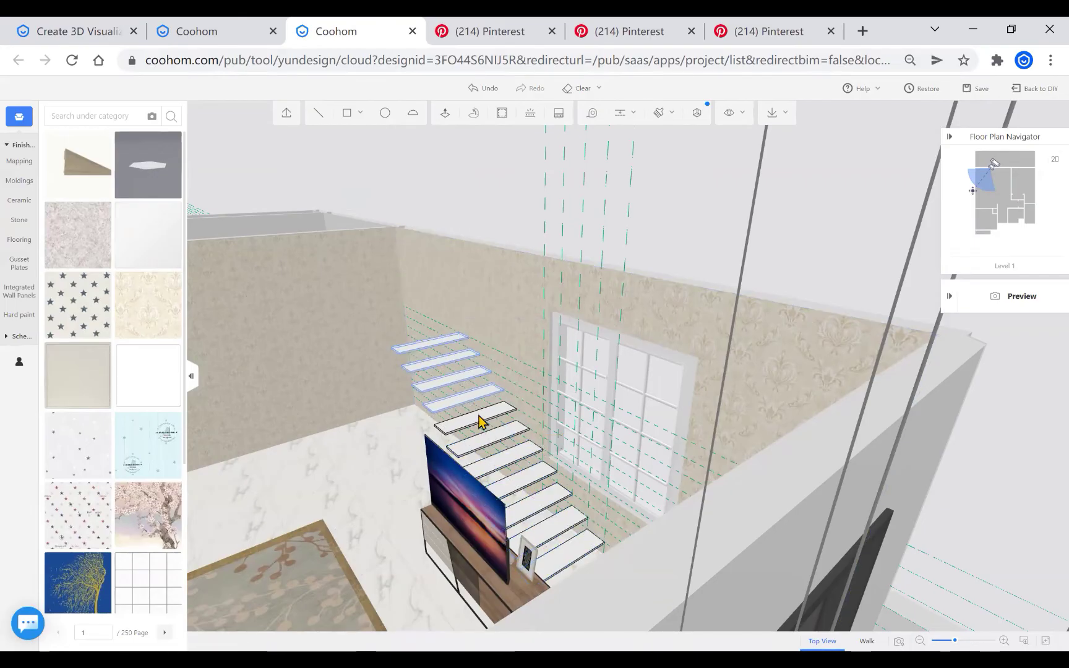
click(561, 456)
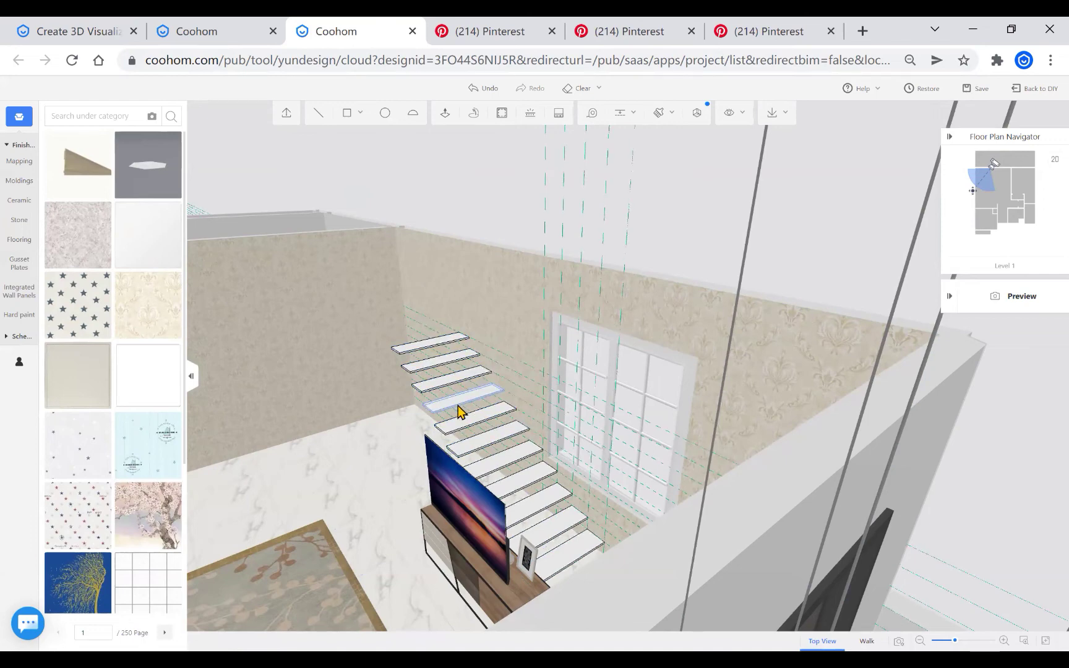
drag(568, 462, 477, 471)
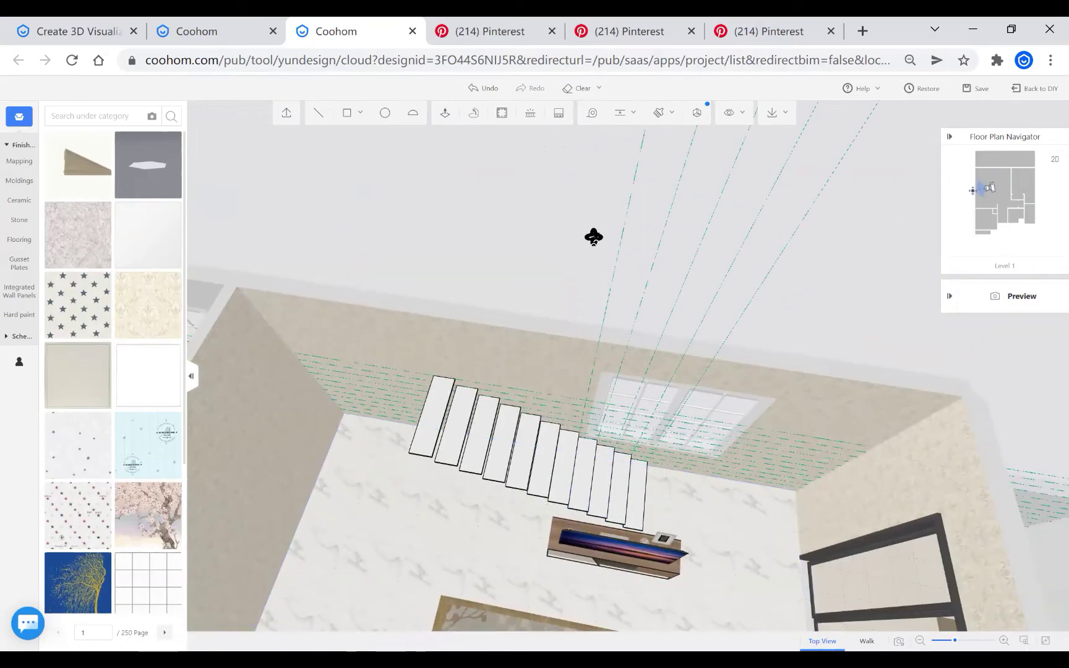
mouse_move(627, 503)
mouse_down()
mouse_move(573, 477)
mouse_move(549, 493)
mouse_up()
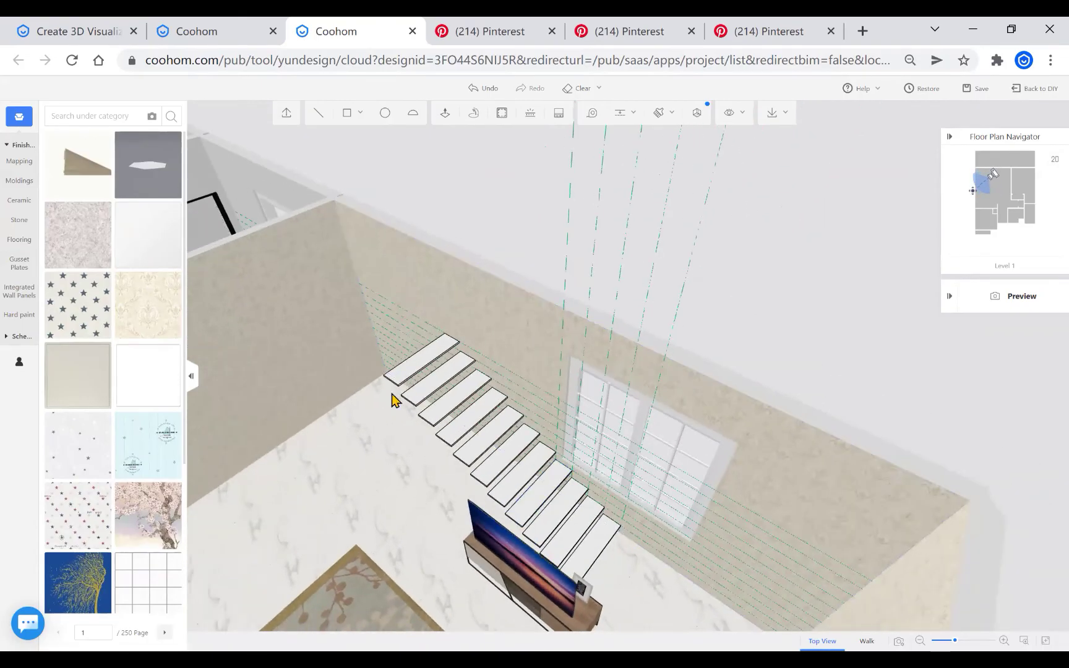
mouse_move(513, 442)
mouse_down()
mouse_move(350, 331)
mouse_move(688, 158)
mouse_up()
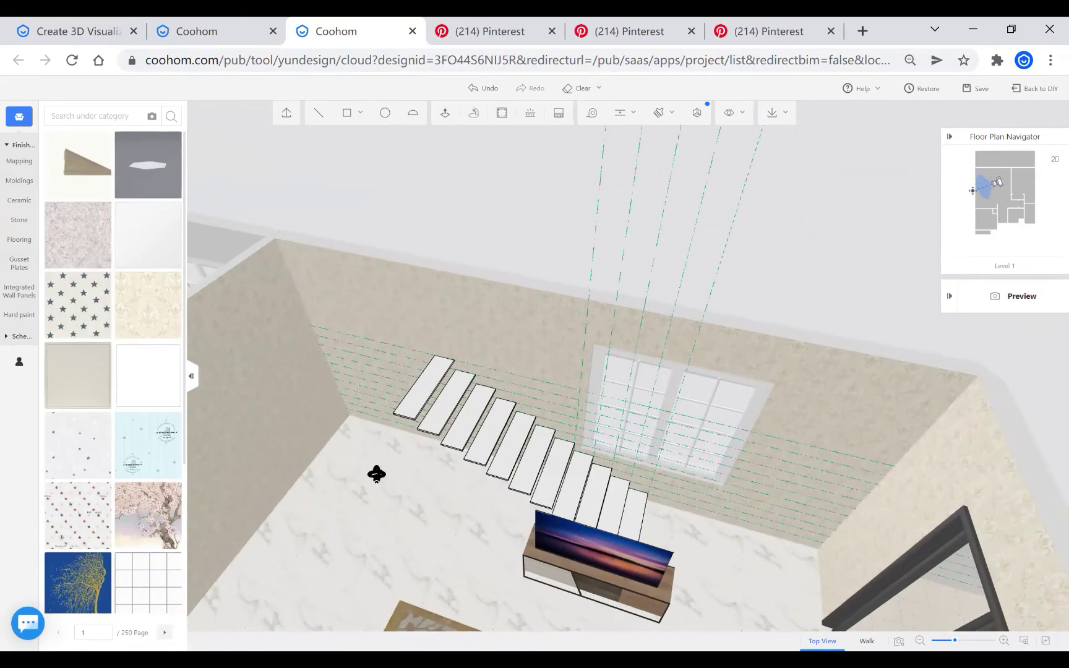
mouse_move(600, 505)
mouse_down()
mouse_move(543, 521)
mouse_move(554, 573)
mouse_move(564, 548)
mouse_up()
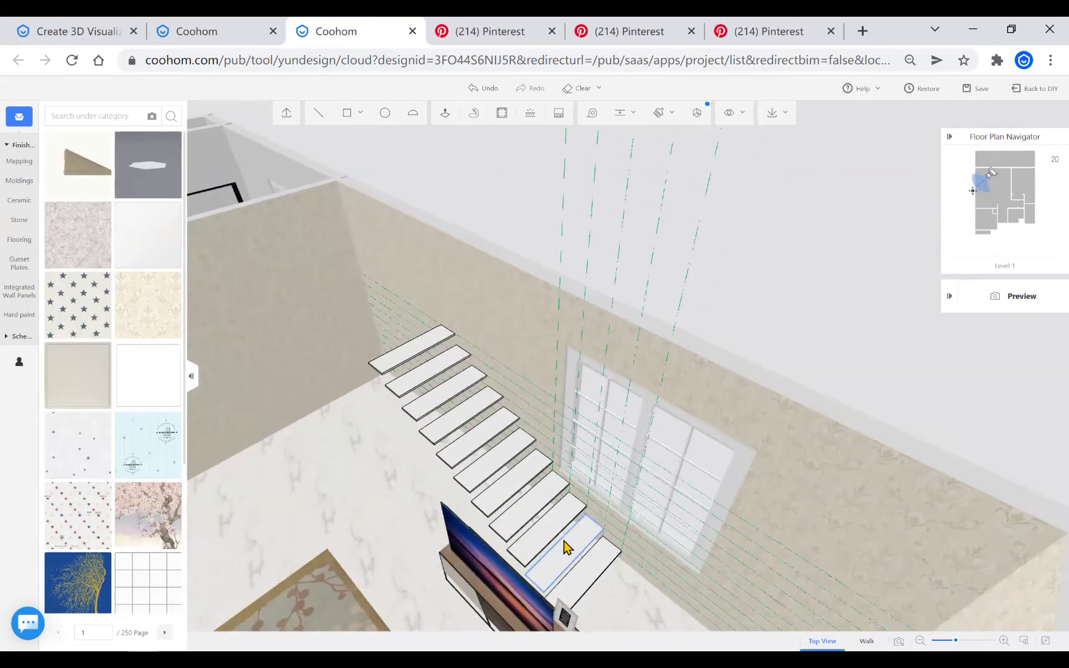
- Shift-select the staircase's upper board steps
click(422, 370)
ctrl+click(457, 420)
ctrl+click(479, 442)
ctrl+click(498, 465)
ctrl+click(508, 484)
ctrl+click(534, 509)
click(589, 91)
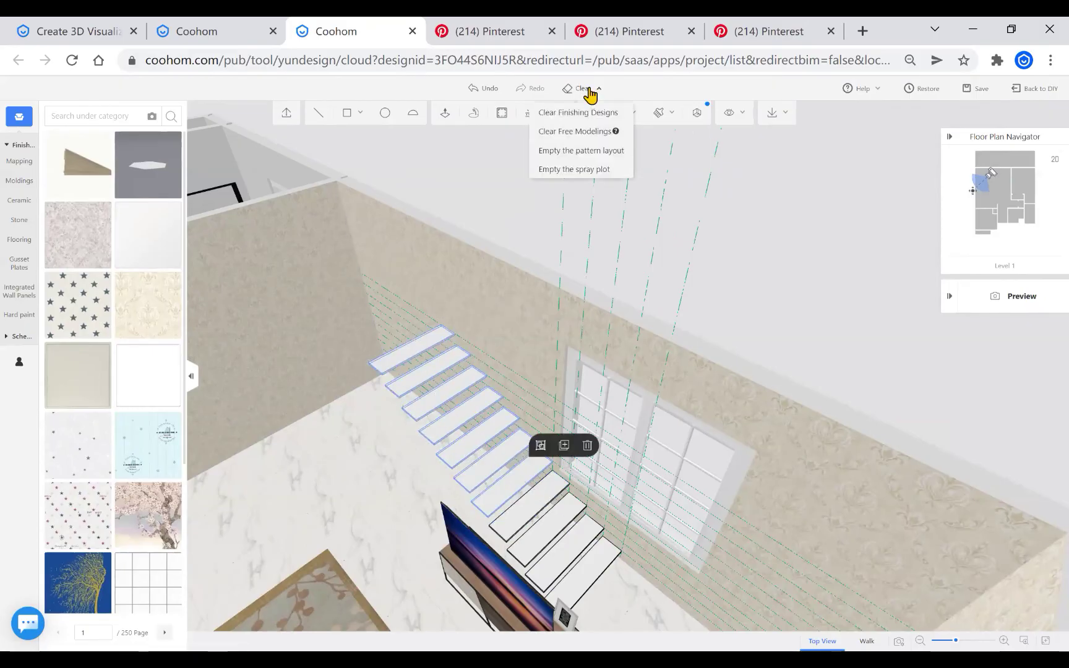
- Duplicate the selected steps, snap them above the top step, and orbit to an overview
click(562, 444)
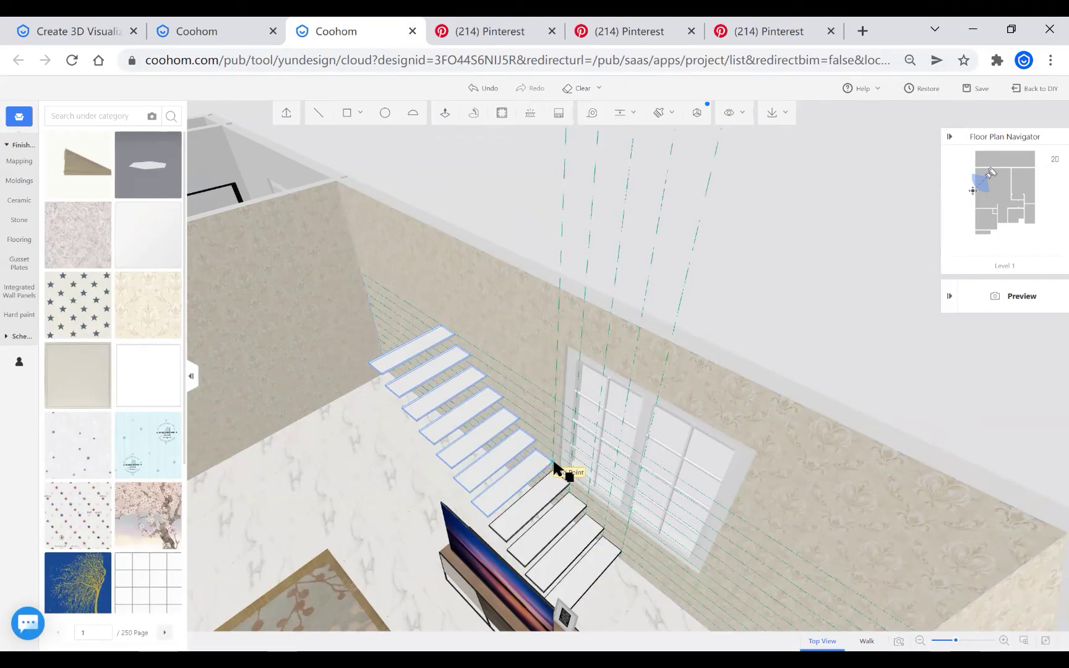
click(552, 458)
click(454, 340)
scroll(606, 302, down, 2)
scroll(554, 310, down, 2)
scroll(606, 372, down, 2)
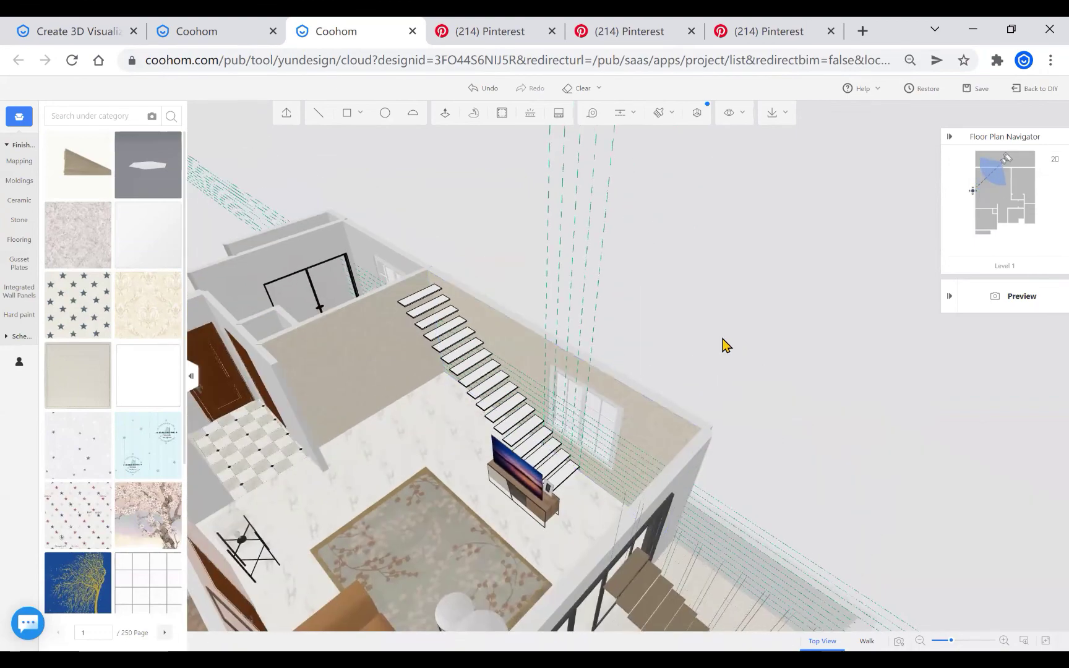
scroll(723, 345, down, 3)
scroll(749, 361, down, 3)
mouse_move(584, 368)
mouse_down()
mouse_move(622, 405)
mouse_move(673, 412)
mouse_move(613, 382)
mouse_up()
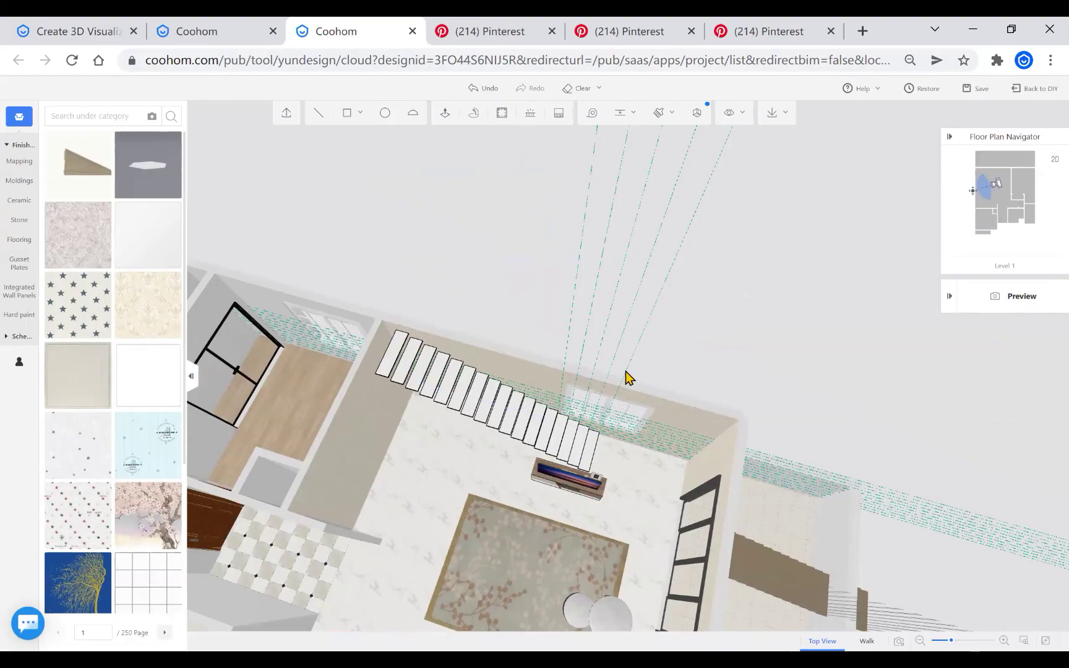